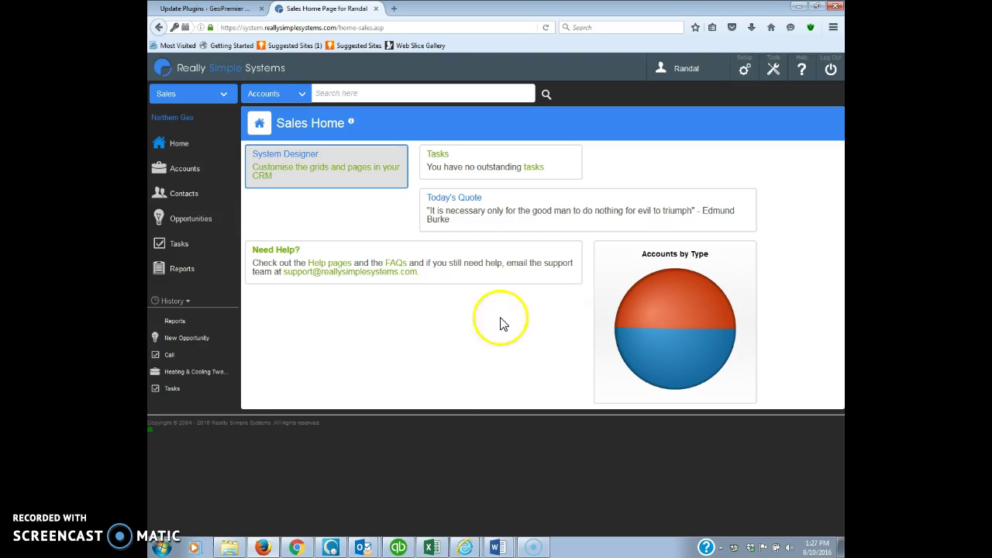
- Open the Bi-Lo Supply account and review its details, contacts, tasks and activities
{"action": "left_click", "coordinate": [186, 171]}
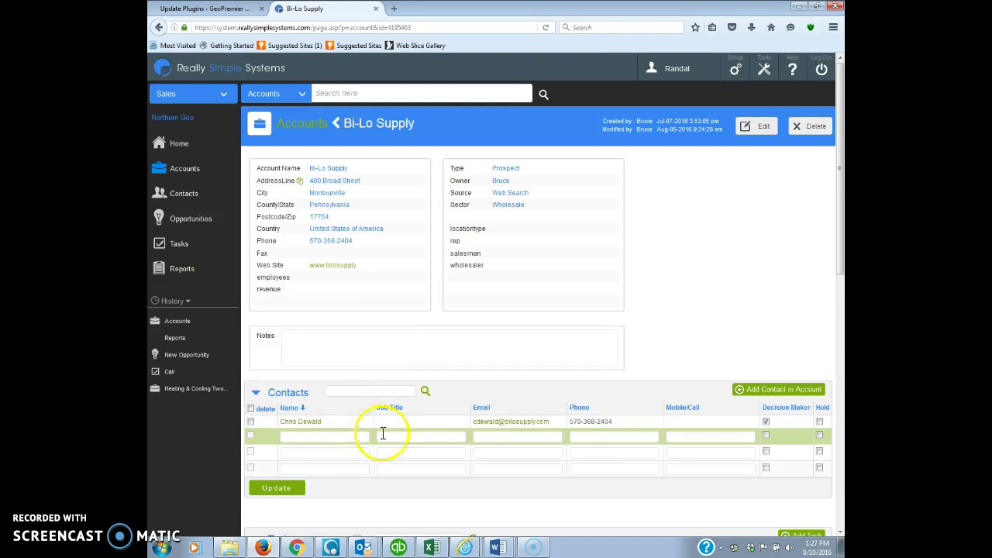
{"action": "scroll", "coordinate": [739, 314], "scroll_direction": "down", "scroll_amount": 1}
{"action": "scroll", "coordinate": [756, 333], "scroll_direction": "down", "scroll_amount": 3}
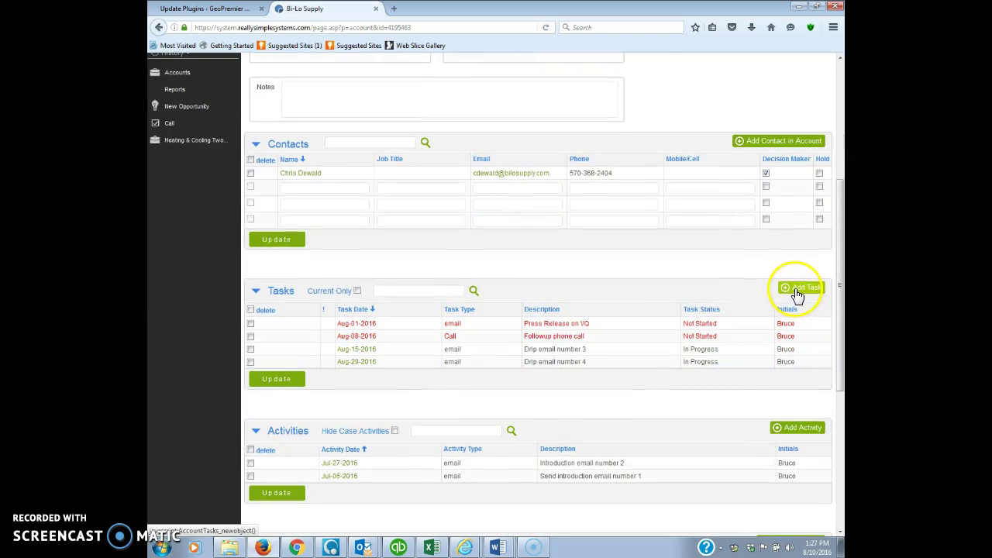
{"action": "scroll", "coordinate": [679, 455], "scroll_direction": "up", "scroll_amount": 3}
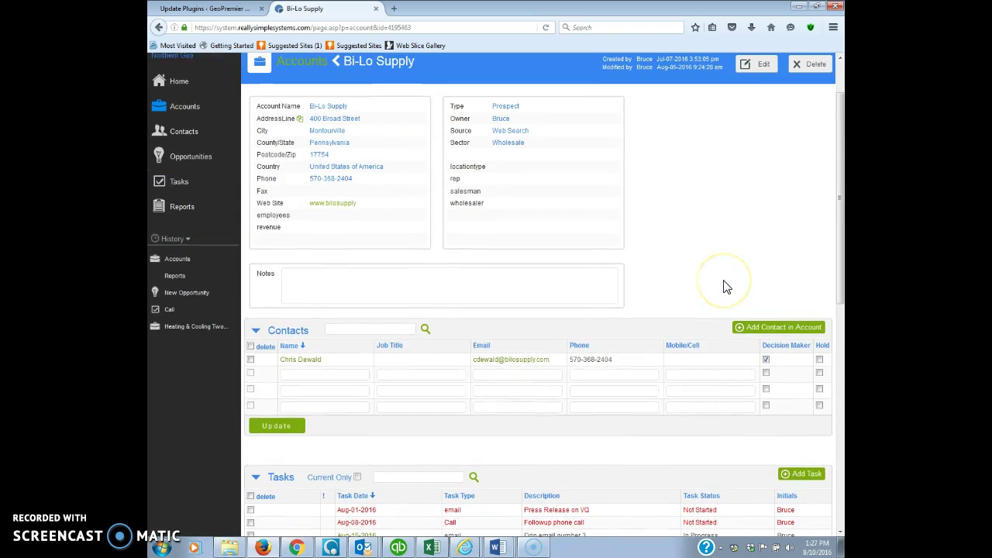
{"action": "scroll", "coordinate": [727, 287], "scroll_direction": "down", "scroll_amount": 2}
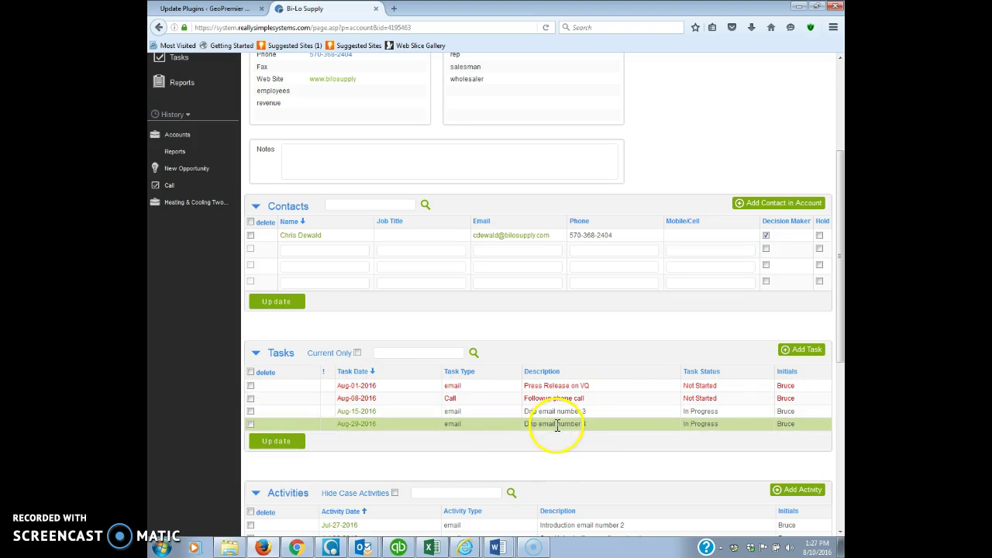
{"action": "scroll", "coordinate": [594, 355], "scroll_direction": "up", "scroll_amount": 2}
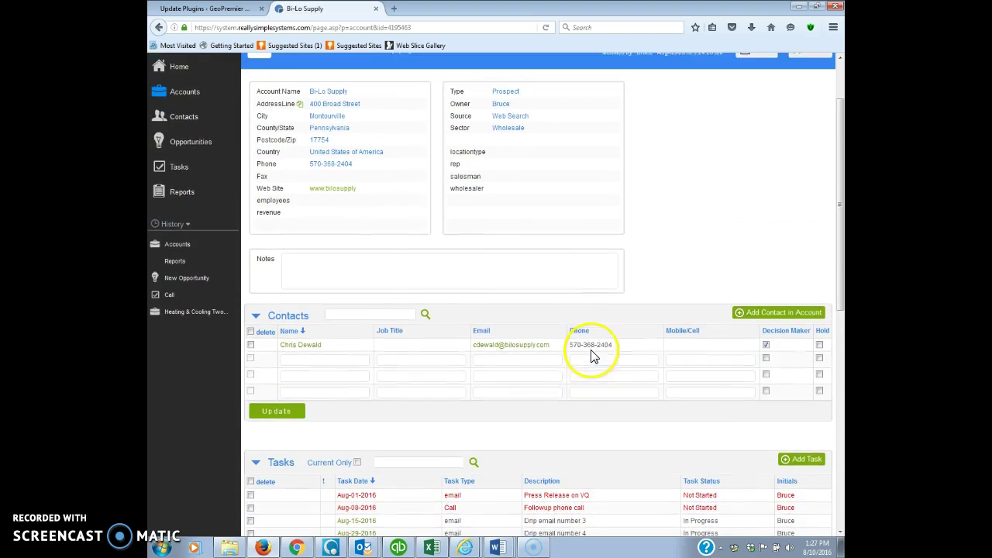
{"action": "scroll", "coordinate": [693, 303], "scroll_direction": "up", "scroll_amount": 1}
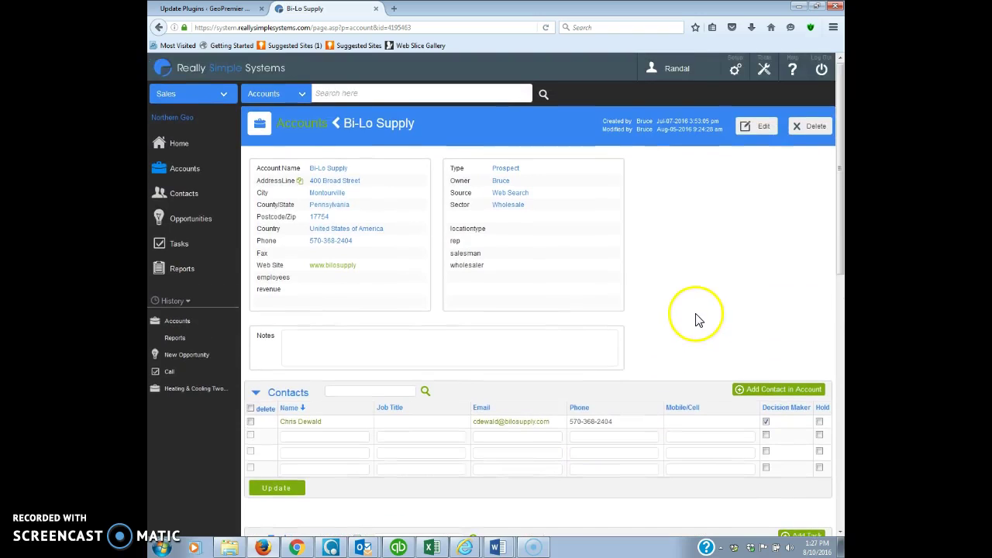
{"action": "scroll", "coordinate": [721, 333], "scroll_direction": "down", "scroll_amount": 2}
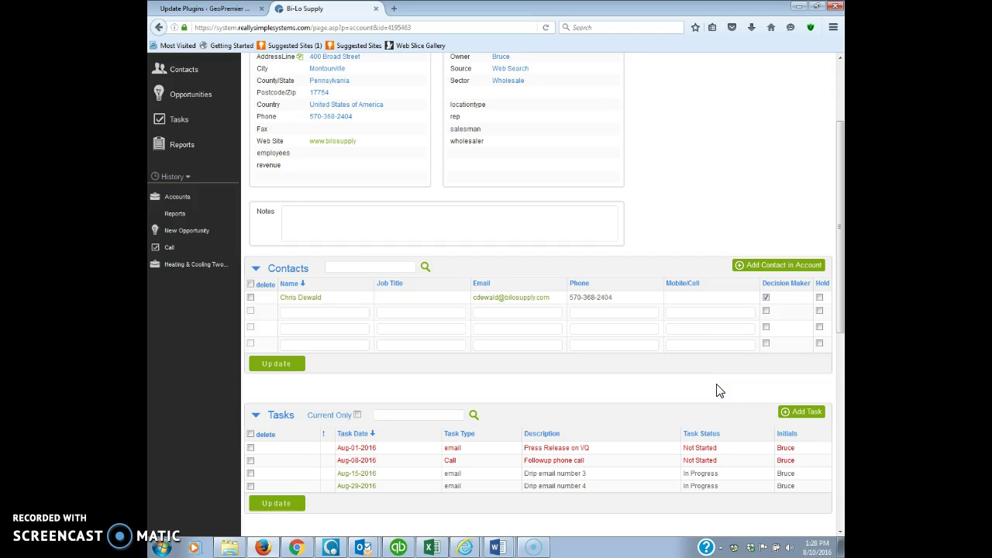
{"action": "left_click", "coordinate": [719, 242]}
{"action": "scroll", "coordinate": [720, 244], "scroll_direction": "up", "scroll_amount": 2}
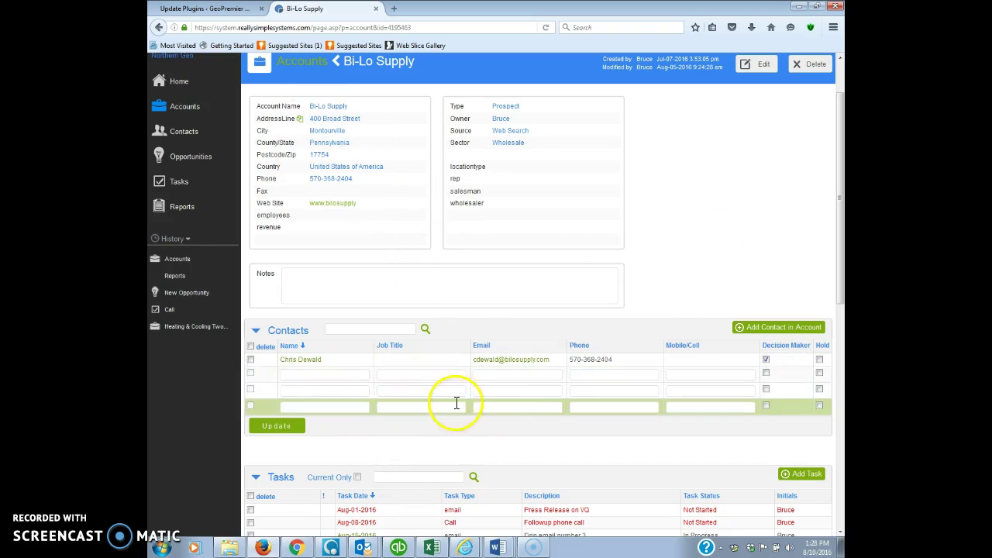
- Start a new Outlook email to Bi-Lo Supply's contact from the email address in the account's contact list
{"action": "left_click", "coordinate": [519, 362]}
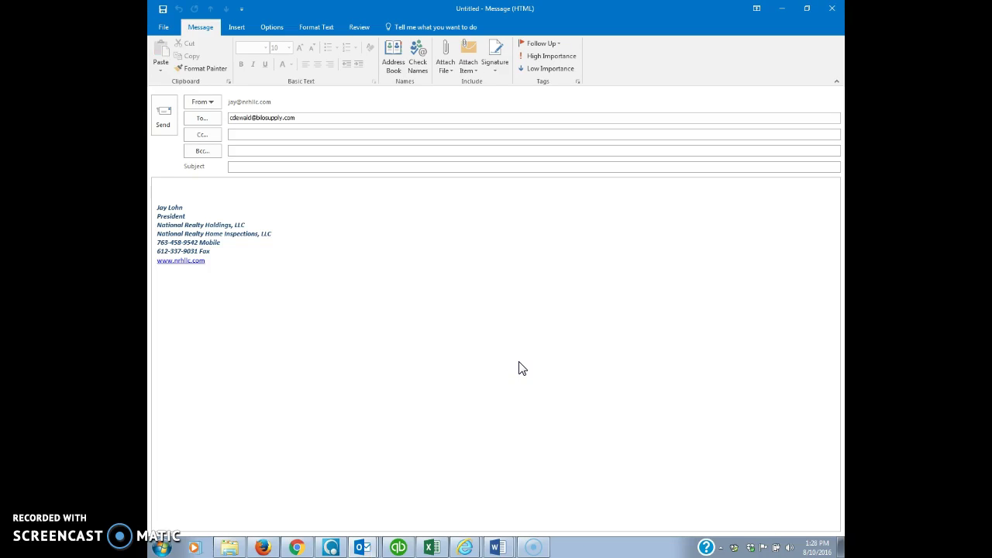
{"action": "mouse_move", "coordinate": [361, 527]}
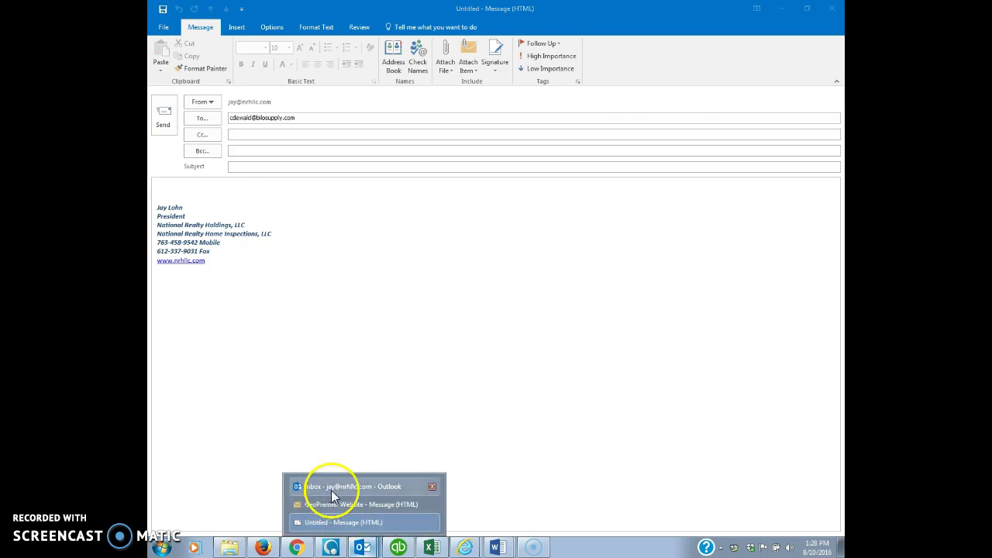
{"action": "left_click", "coordinate": [334, 492]}
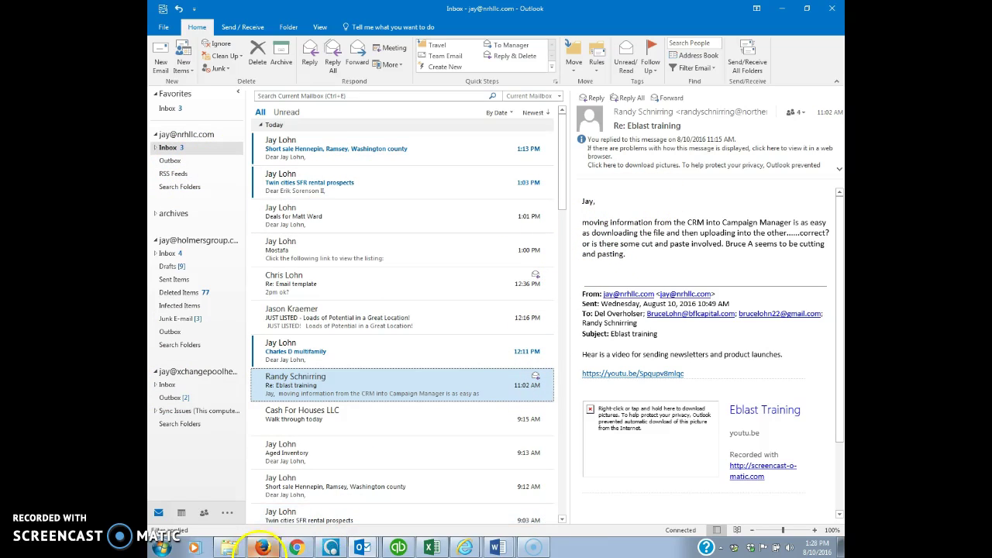
{"action": "mouse_move", "coordinate": [363, 548]}
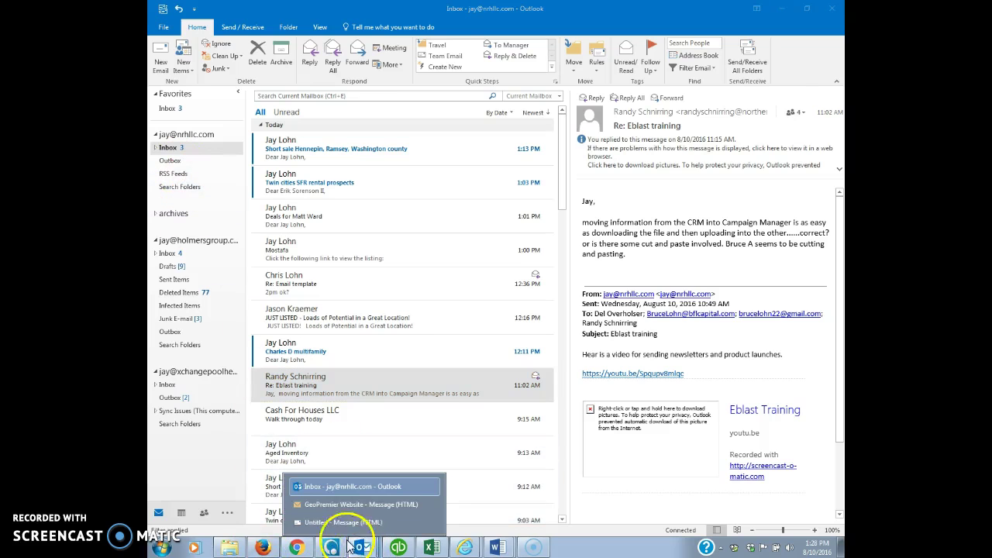
{"action": "left_click", "coordinate": [353, 439]}
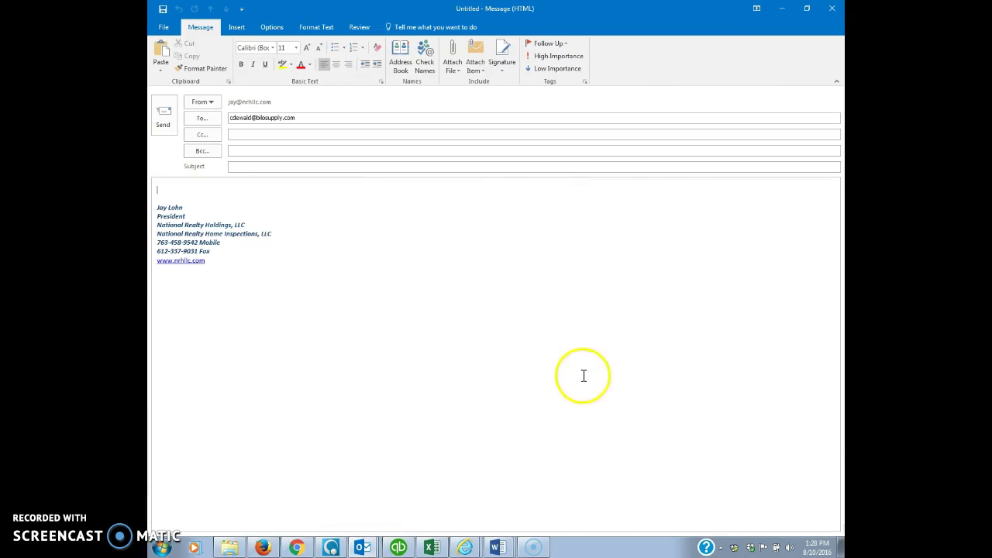
{"action": "left_click", "coordinate": [263, 548]}
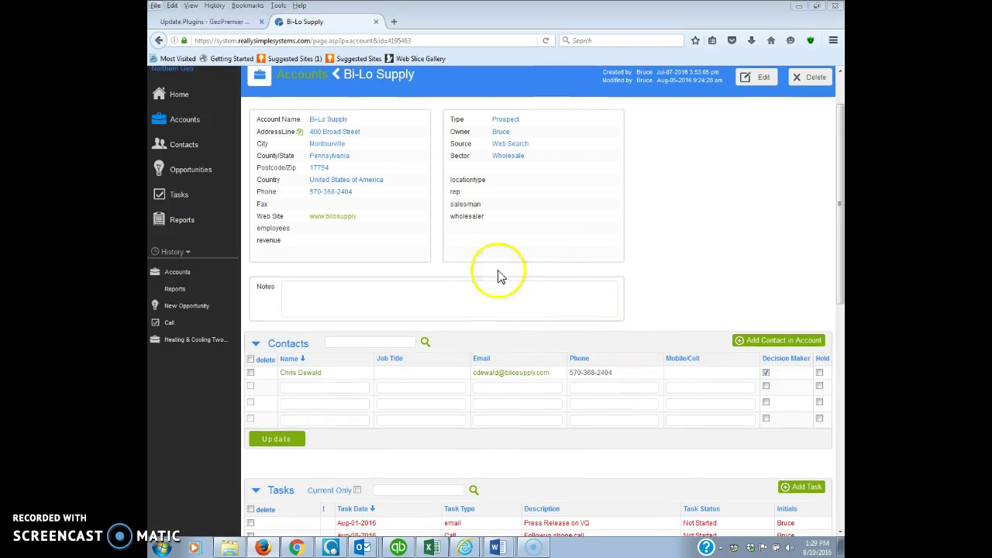
{"action": "left_click", "coordinate": [505, 360]}
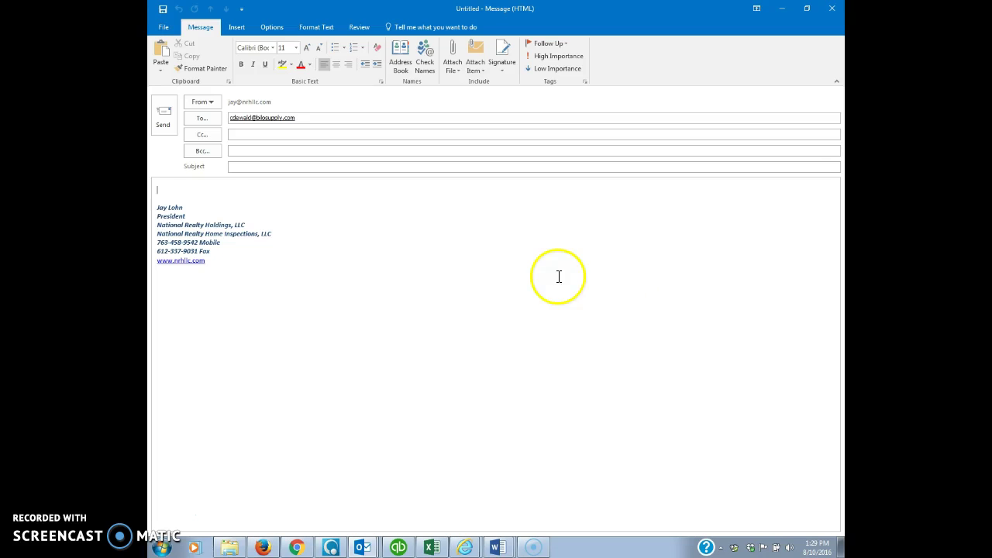
- Switch to Word and copy the entire business-introduction-letter-to-new-client document, from the logo through the signature
{"action": "mouse_move", "coordinate": [496, 543]}
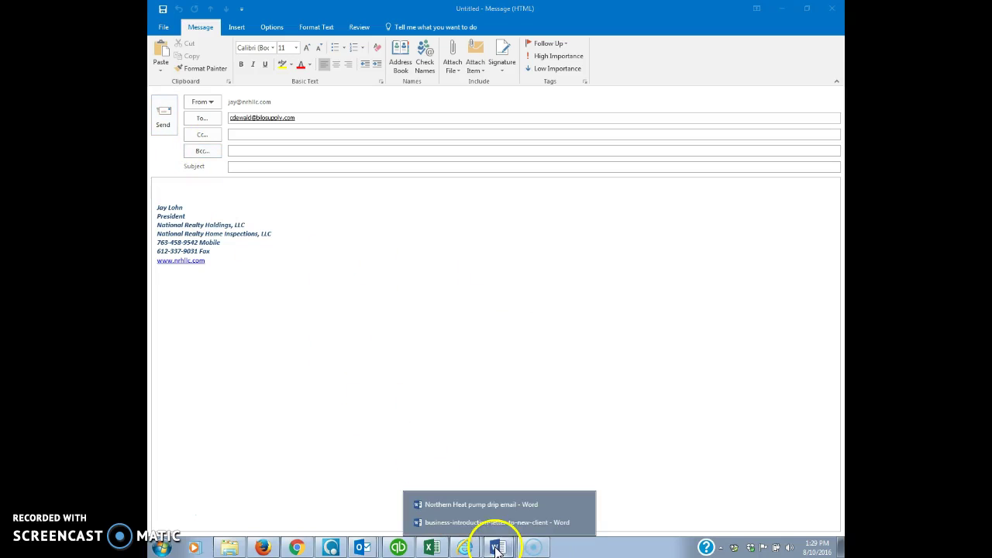
{"action": "left_click", "coordinate": [512, 505]}
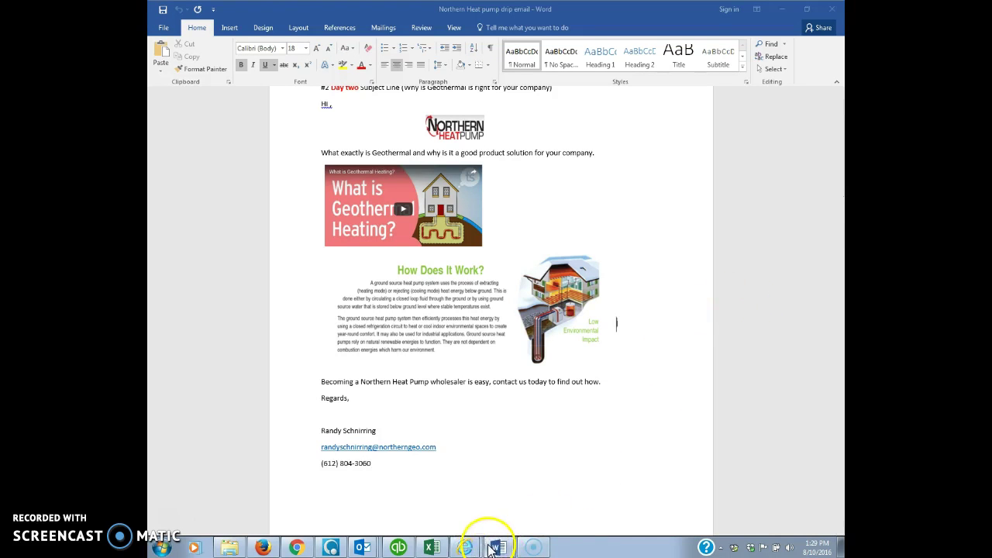
{"action": "mouse_move", "coordinate": [492, 543]}
{"action": "left_click", "coordinate": [493, 521]}
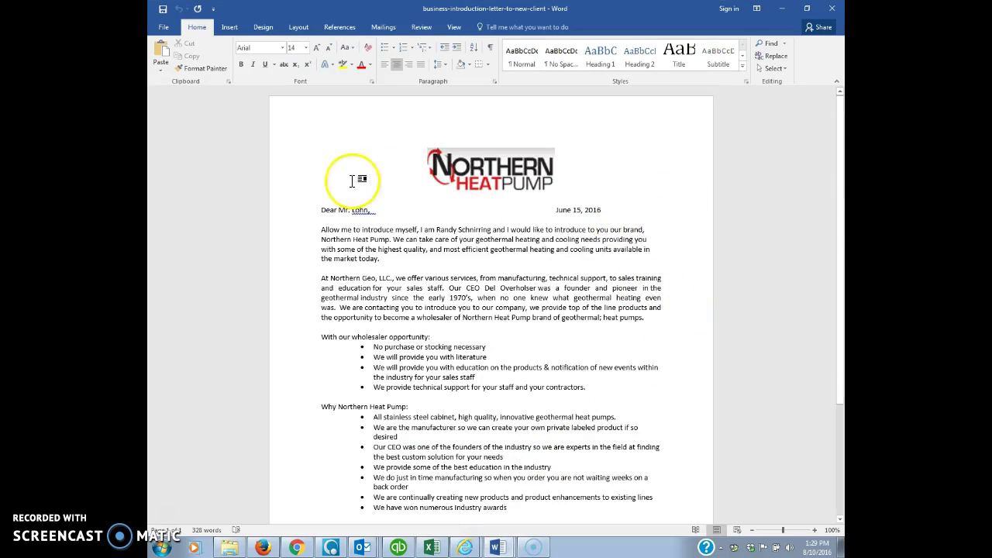
{"action": "left_click", "coordinate": [413, 152]}
{"action": "left_click_drag", "start_coordinate": [430, 149], "coordinate": [587, 450]}
{"action": "key", "text": "alt+Tab"}
{"action": "key", "text": "alt+Tab"}
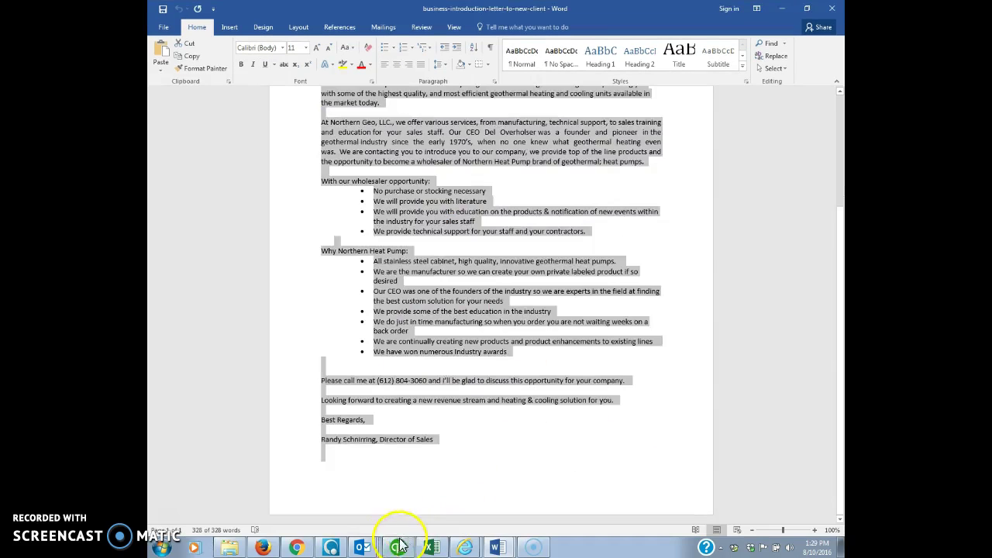
- Paste the introduction letter into the Outlook message body and enter "jsdfljasdkljfkl" as the placeholder subject
{"action": "mouse_move", "coordinate": [362, 547]}
{"action": "left_click", "coordinate": [334, 392]}
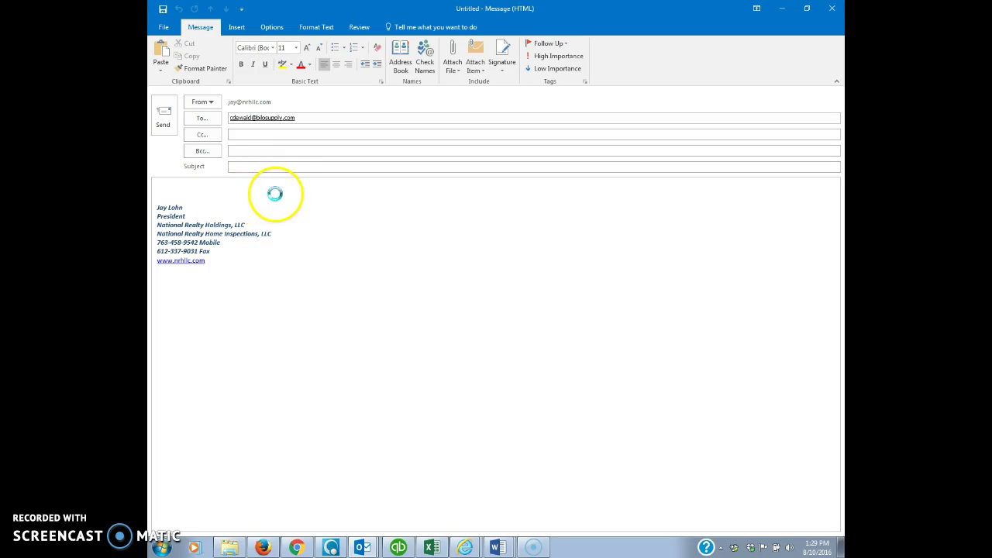
{"action": "key", "text": "ctrl+v"}
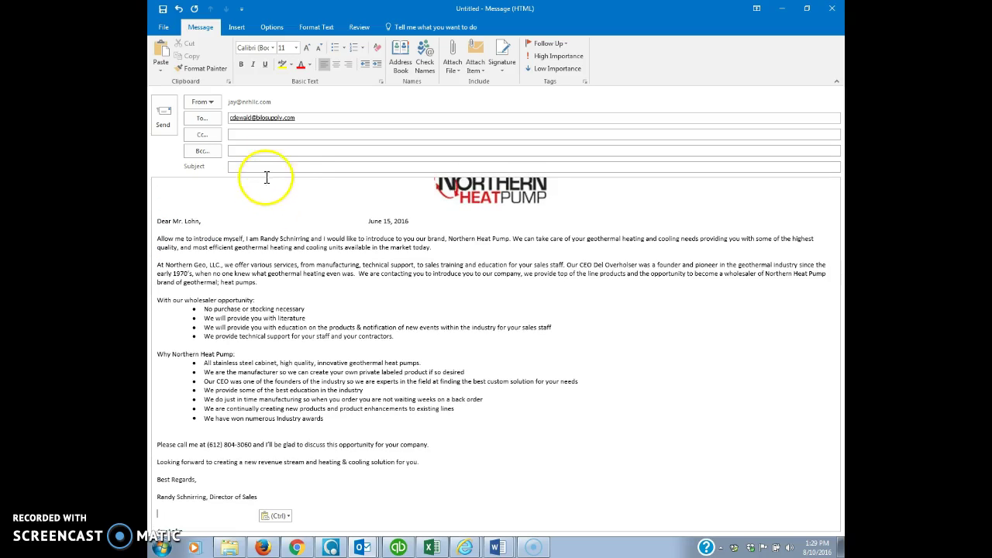
{"action": "left_click", "coordinate": [282, 166]}
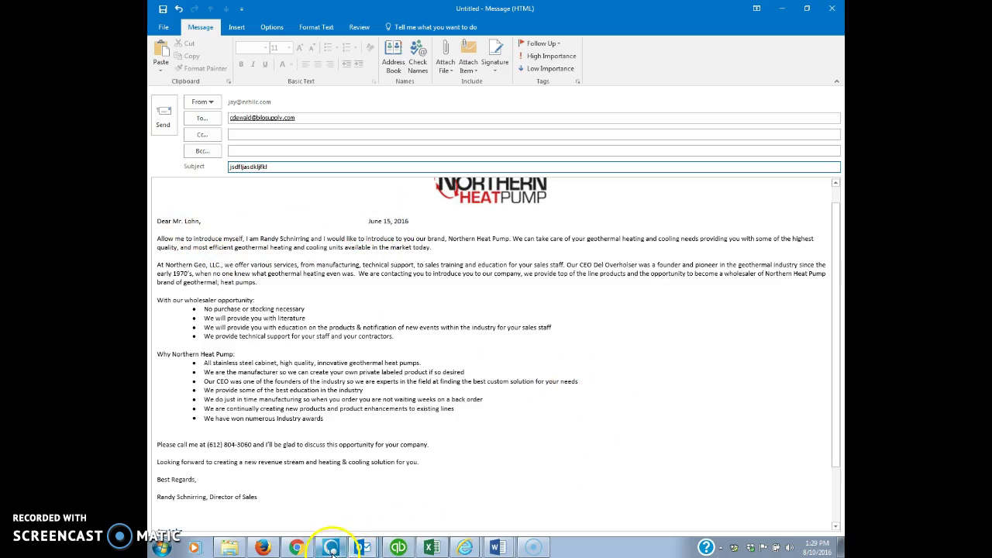
- Start another email to the CRM contact, and select the Day two email from its greeting onward in Word's Northern Heat pump drip email document
{"action": "left_click", "coordinate": [263, 548]}
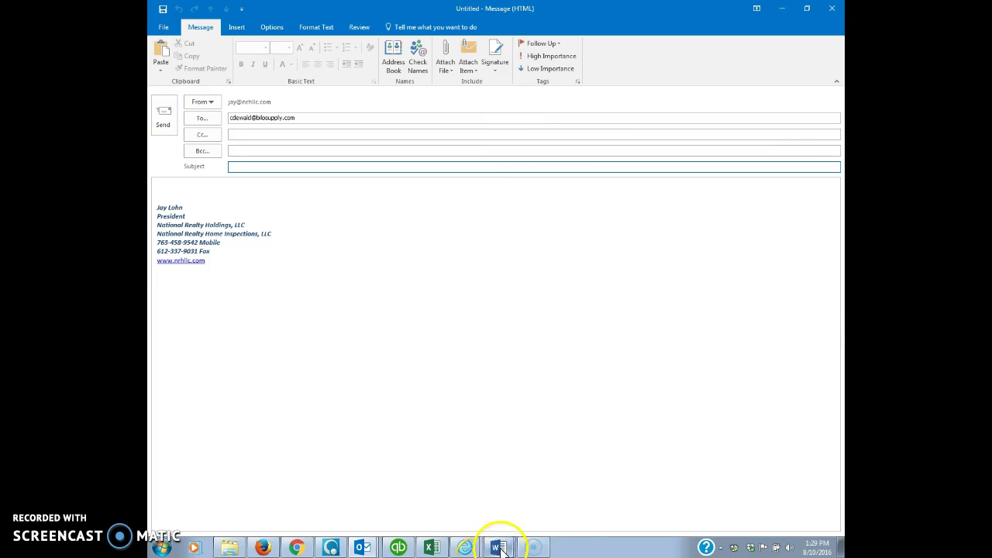
{"action": "left_click", "coordinate": [501, 548]}
{"action": "left_click", "coordinate": [465, 506]}
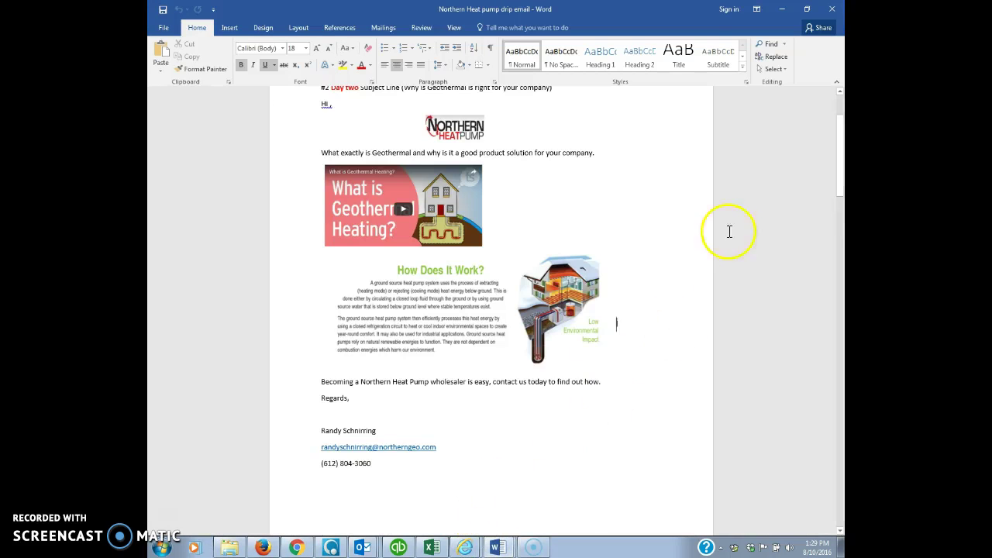
{"action": "scroll", "coordinate": [706, 248], "scroll_direction": "up", "scroll_amount": 2}
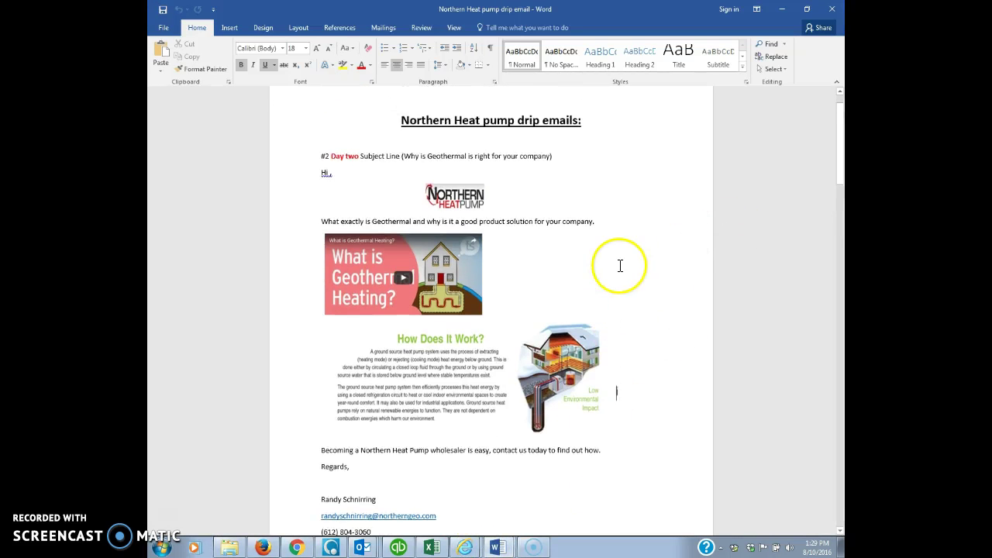
{"action": "left_click", "coordinate": [319, 181]}
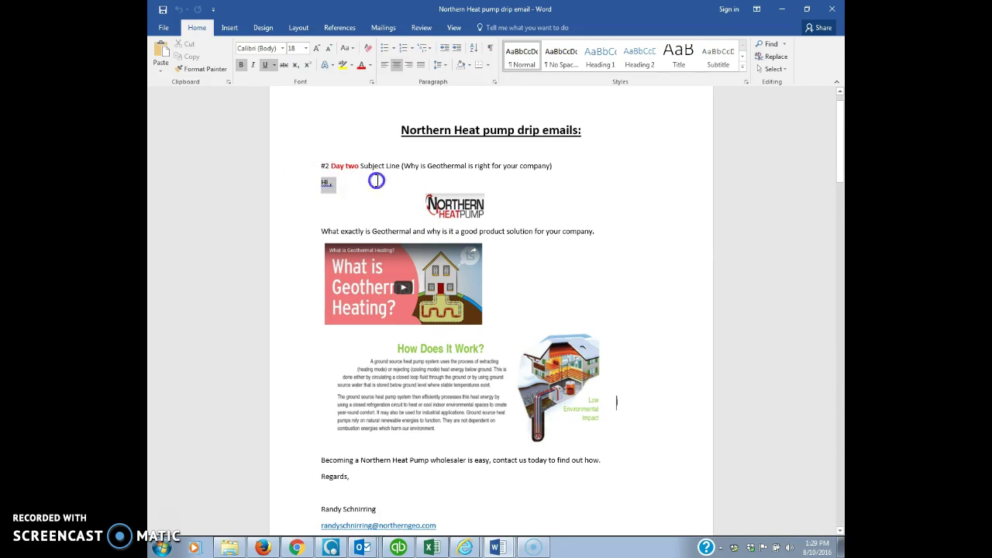
{"action": "left_click_drag", "start_coordinate": [376, 180], "coordinate": [572, 333]}
{"action": "left_click_drag", "start_coordinate": [587, 441], "coordinate": [566, 418]}
{"action": "scroll", "coordinate": [563, 399], "scroll_direction": "up", "scroll_amount": 4}
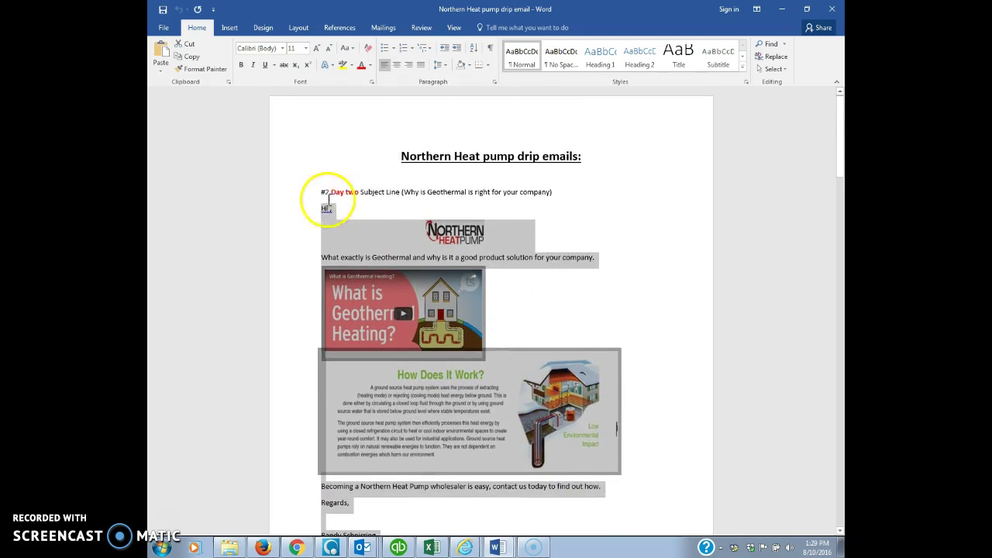
{"action": "key", "text": "alt+Tab"}
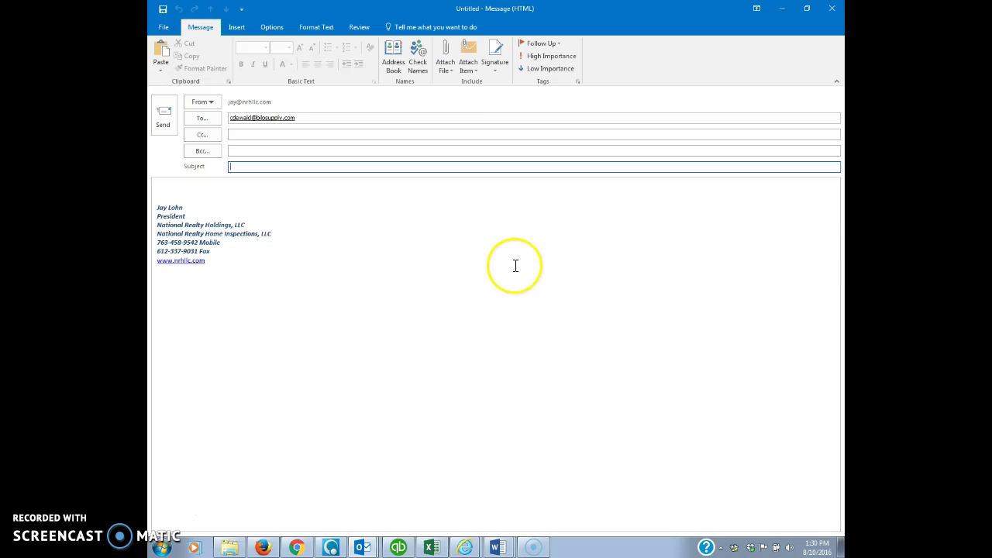
{"action": "left_click", "coordinate": [186, 190]}
{"action": "key", "text": "ctrl+v"}
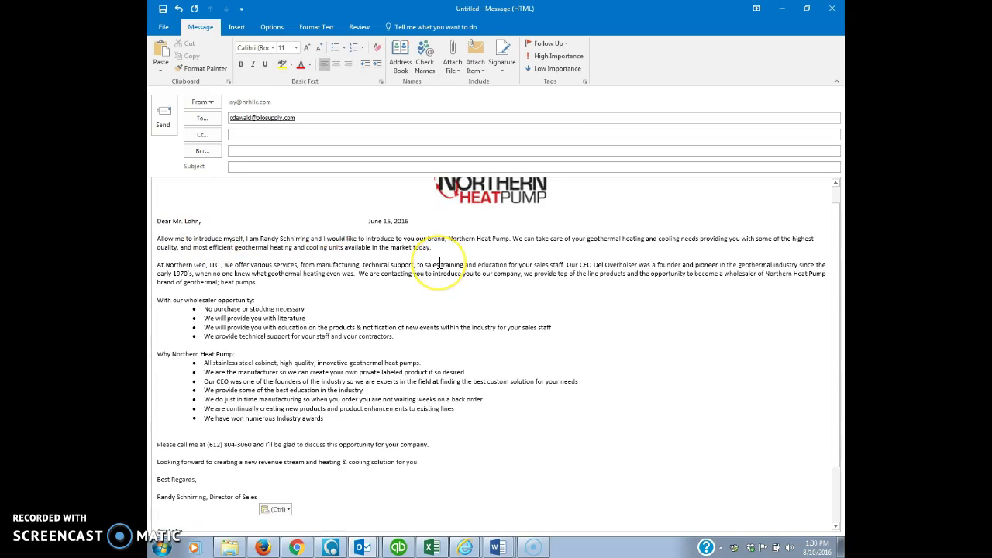
{"action": "key", "text": "ctrl+z"}
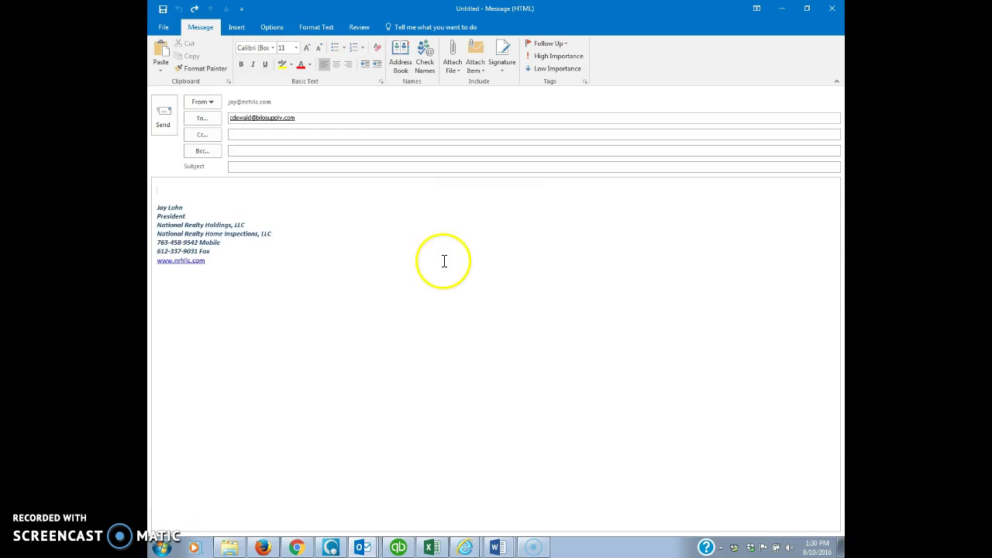
- Copy the selected Day two drip email in Word and paste it into the new Outlook message above the signature
{"action": "key", "text": "alt+Tab"}
{"action": "right_click", "coordinate": [415, 249]}
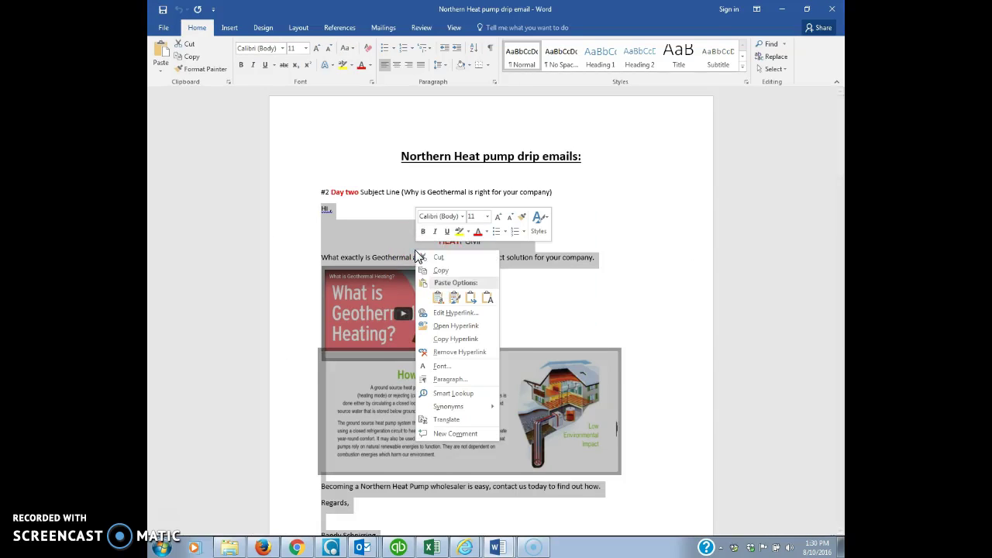
{"action": "left_click", "coordinate": [411, 268]}
{"action": "key", "text": "alt+Tab"}
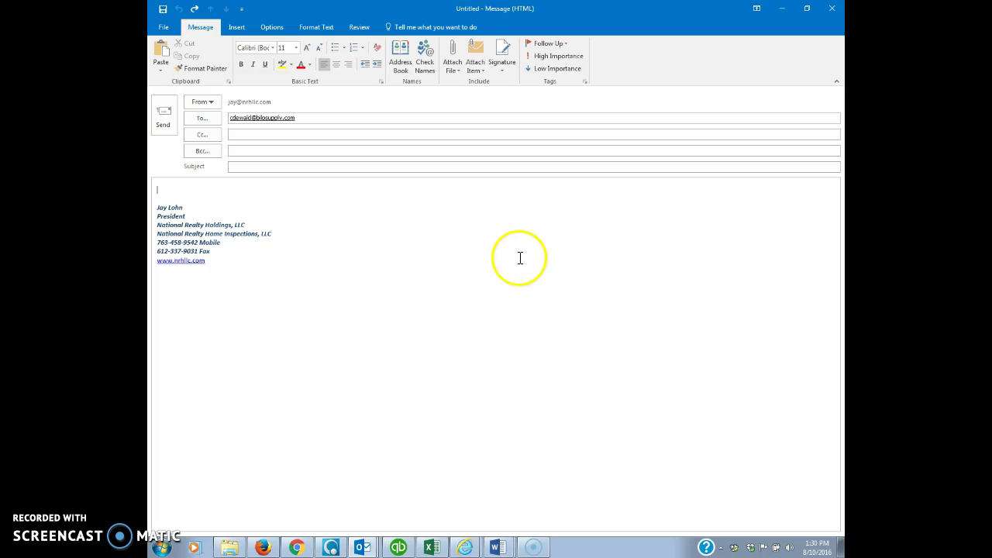
{"action": "key", "text": "ctrl+v"}
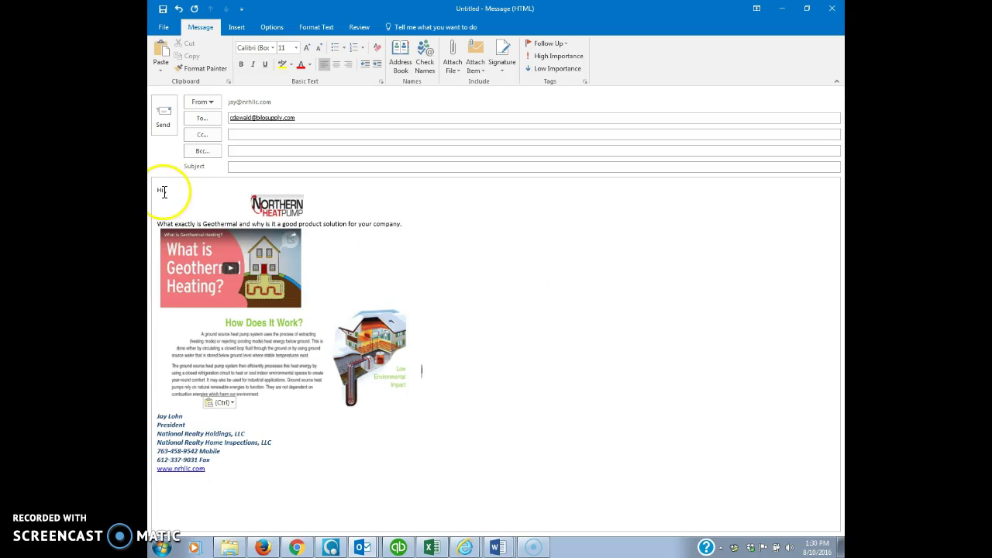
- Add the contact's first name to the message greeting, and switch to the Northern Heat pump drip email document in Word
{"action": "left_click", "coordinate": [263, 546]}
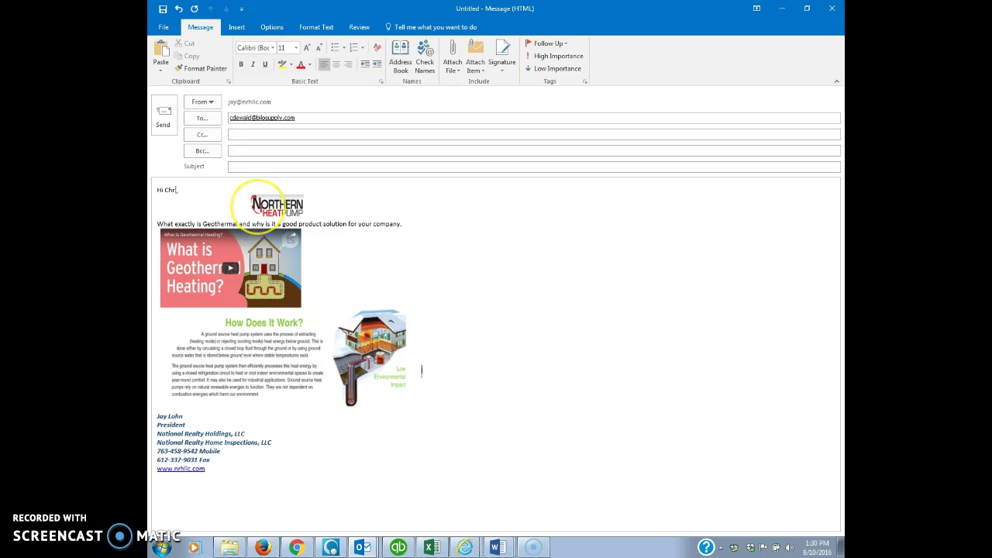
{"action": "left_click", "coordinate": [339, 166]}
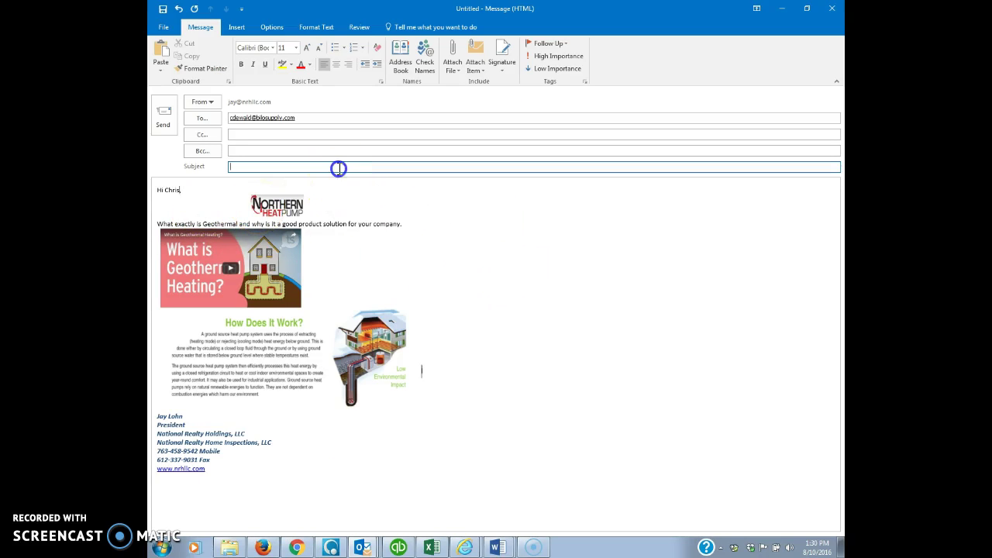
{"action": "key", "text": "alt+Tab"}
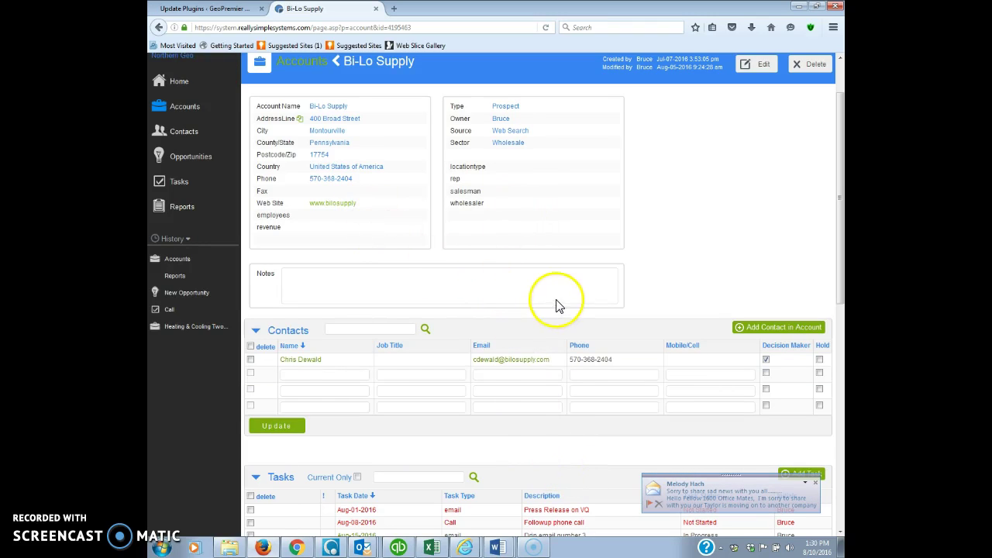
{"action": "mouse_move", "coordinate": [497, 546]}
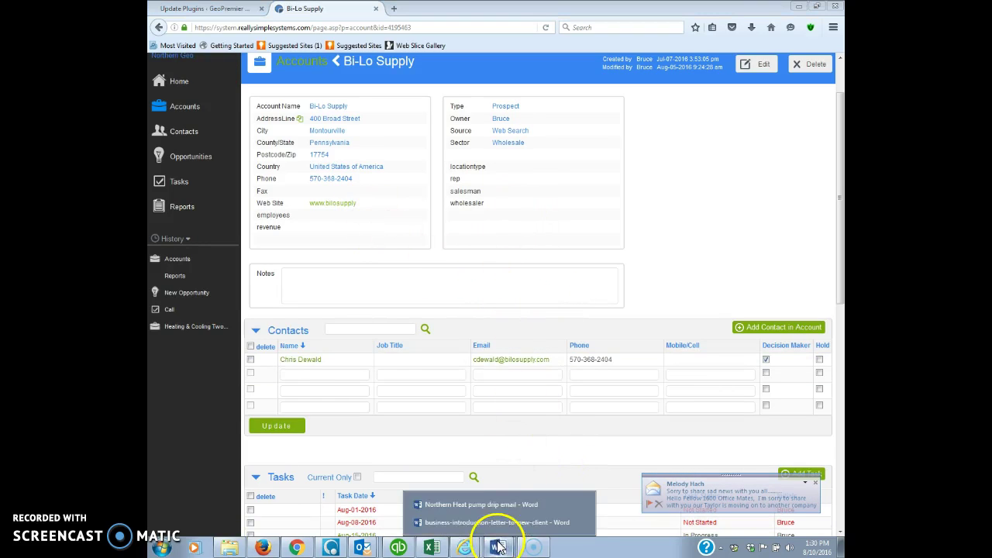
{"action": "left_click", "coordinate": [473, 506]}
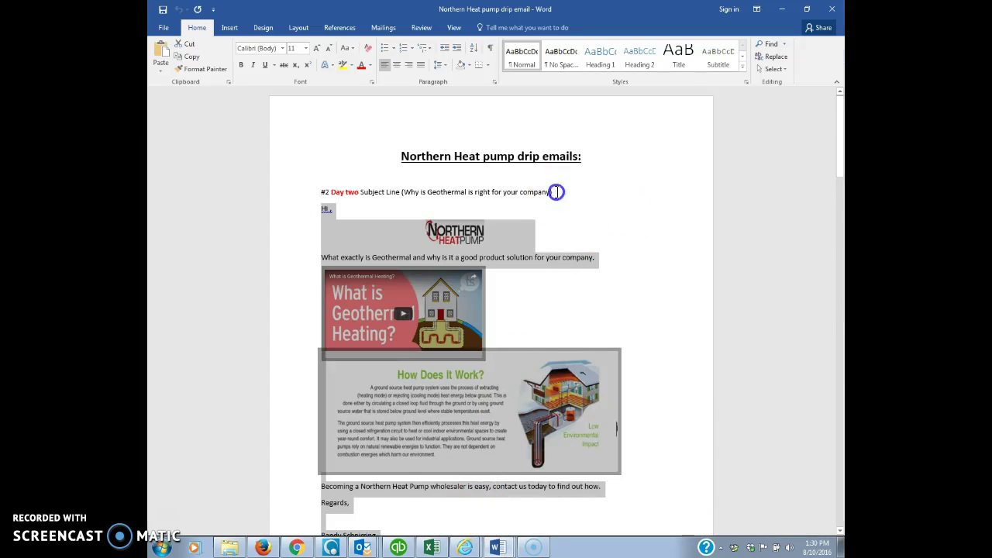
- Copy the Day two subject line "Why is Geothermal is right for your company" from Word and paste it as the Outlook message subject
{"action": "left_click_drag", "start_coordinate": [556, 191], "coordinate": [369, 192]}
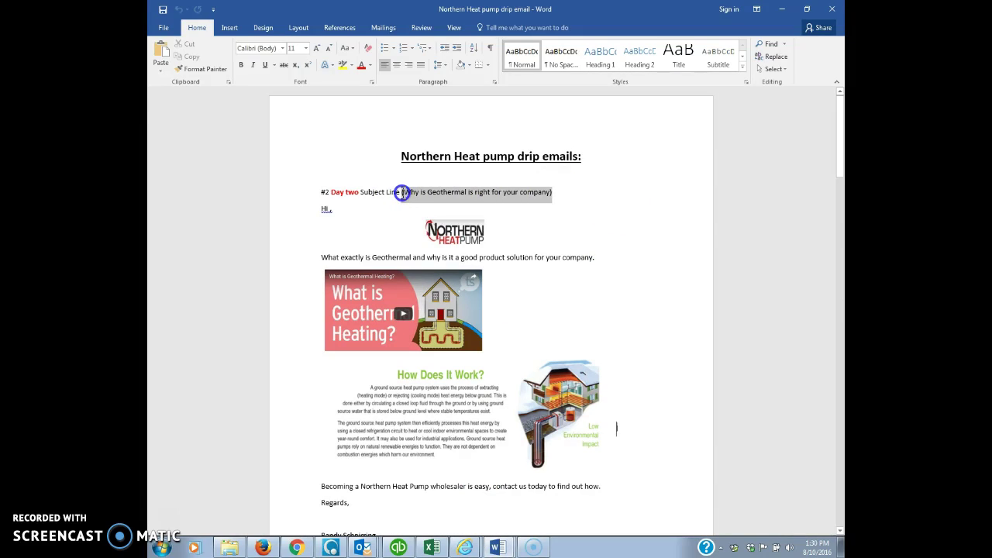
{"action": "left_click", "coordinate": [576, 192]}
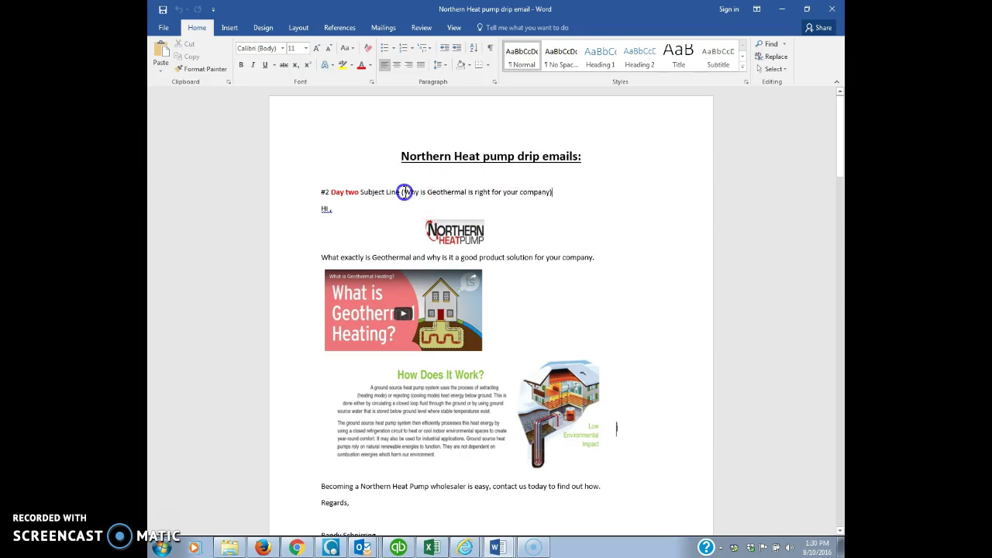
{"action": "left_click_drag", "start_coordinate": [405, 192], "coordinate": [483, 191]}
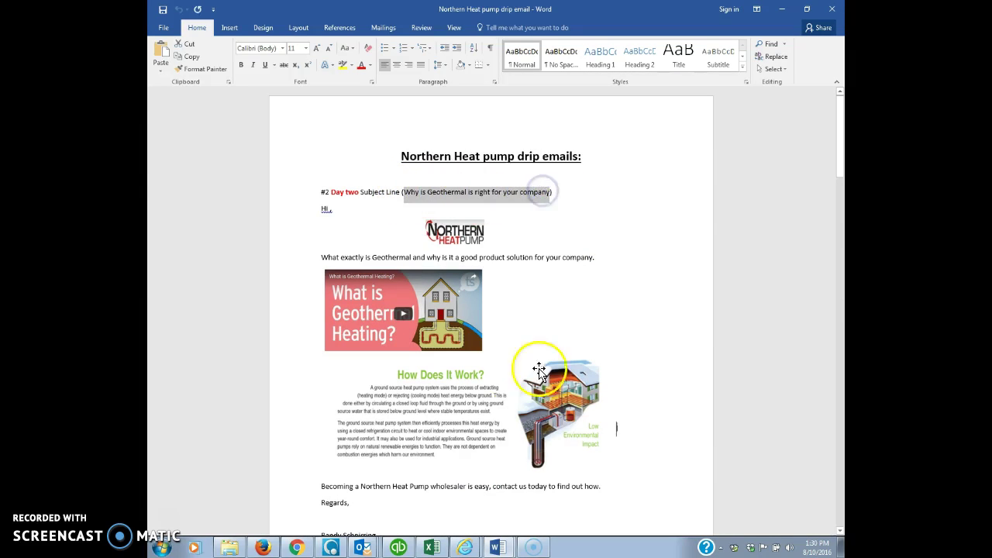
{"action": "left_click", "coordinate": [364, 548]}
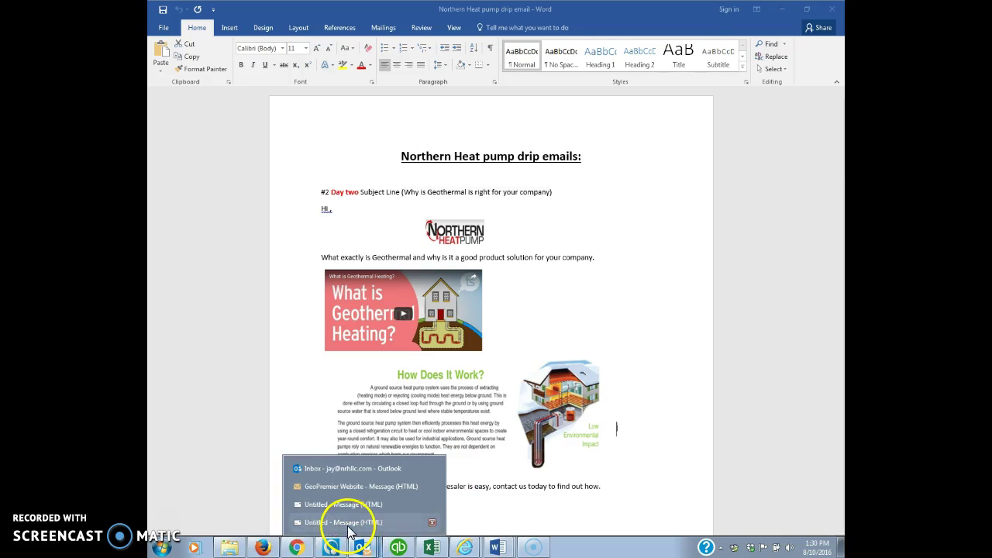
{"action": "left_click", "coordinate": [343, 521]}
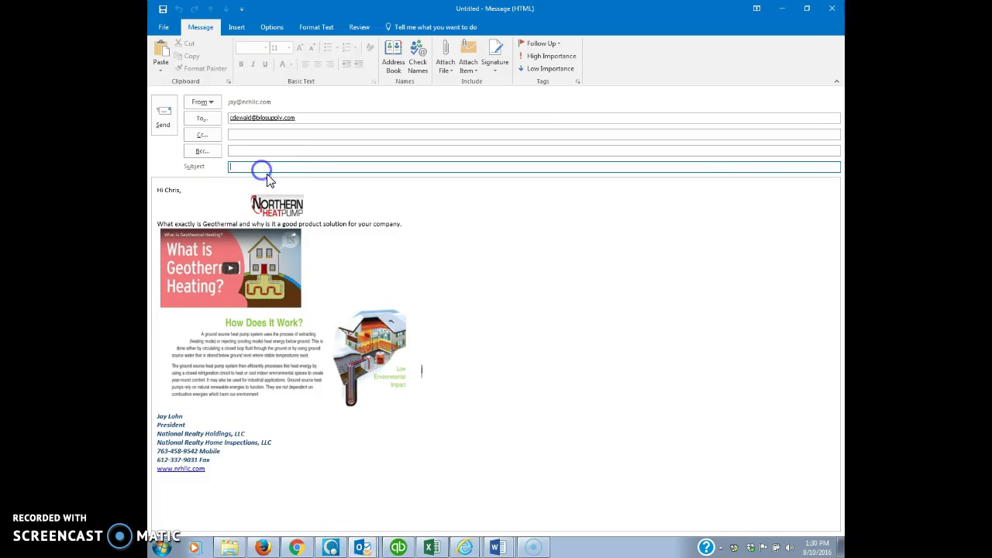
{"action": "key", "text": "ctrl+v"}
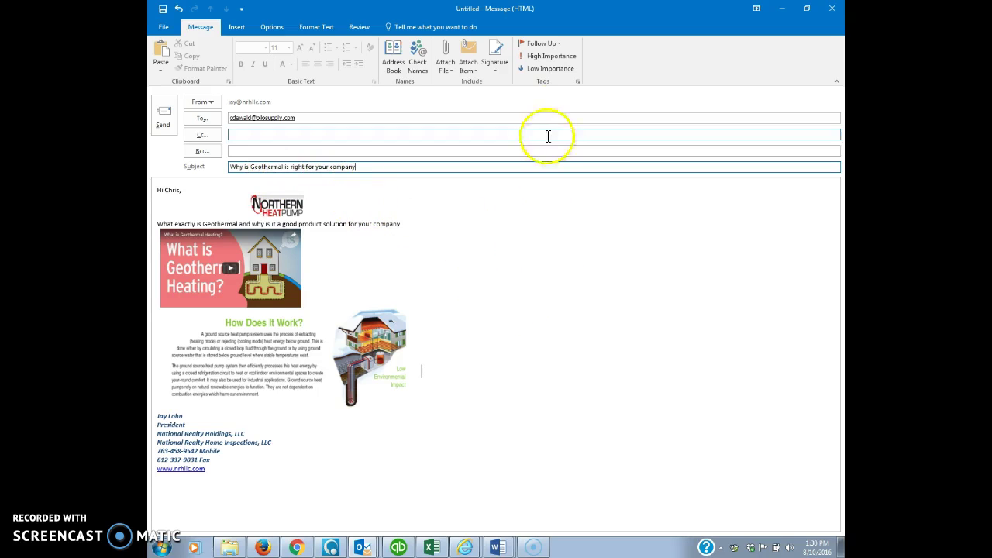
- Set the message not to deliver before 8/11/2016 at 10:00 AM, and send it
{"action": "left_click", "coordinate": [578, 82]}
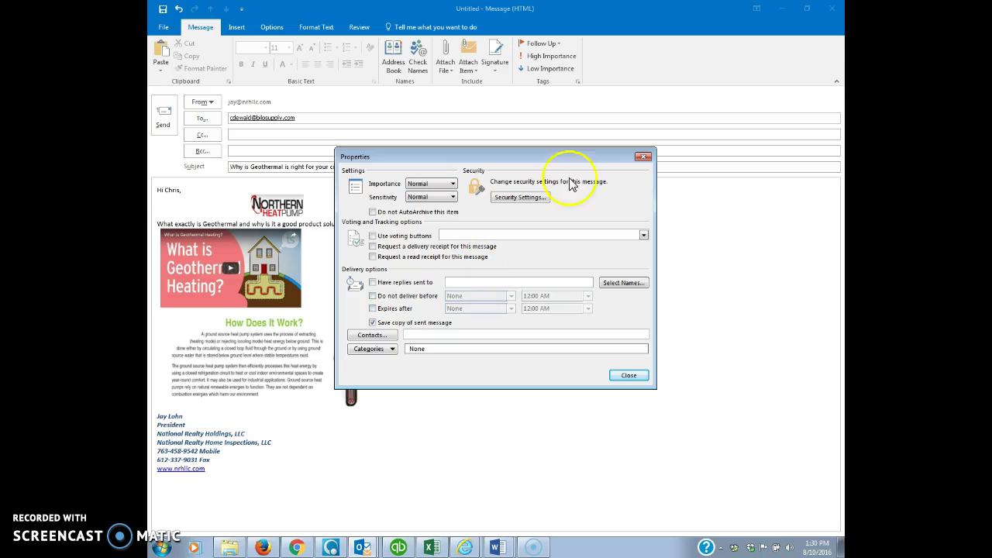
{"action": "left_click", "coordinate": [644, 157]}
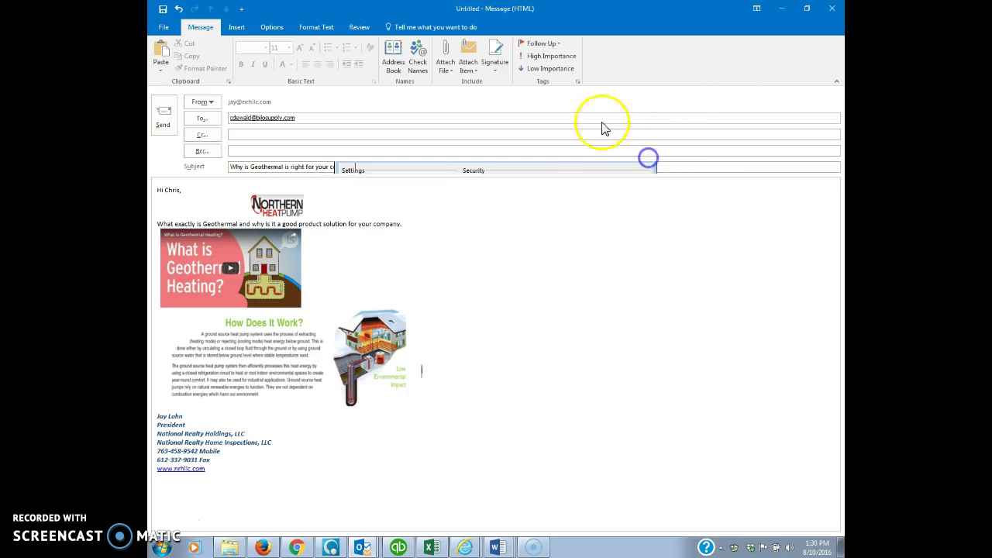
{"action": "left_click", "coordinate": [579, 83]}
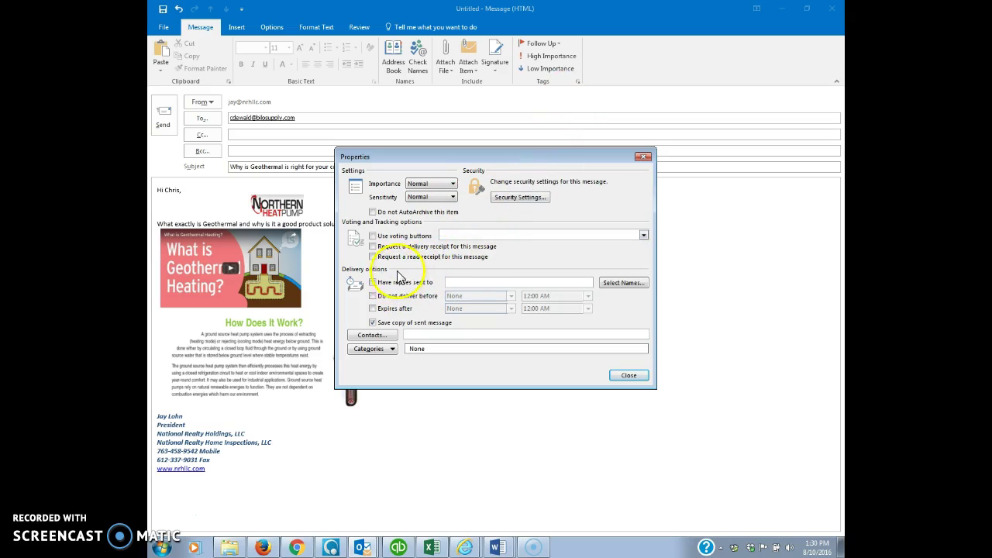
{"action": "left_click", "coordinate": [377, 297]}
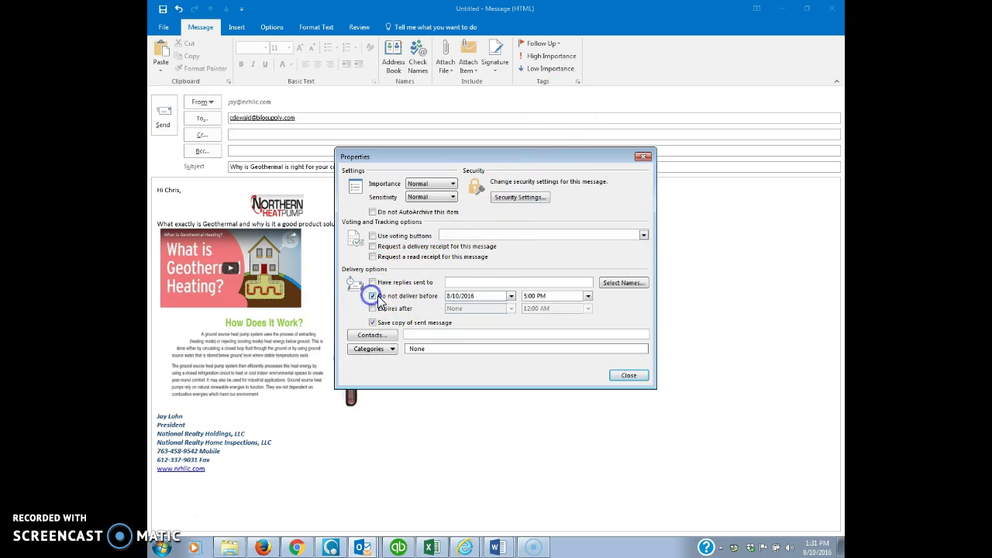
{"action": "left_click", "coordinate": [510, 297]}
{"action": "left_click", "coordinate": [479, 344]}
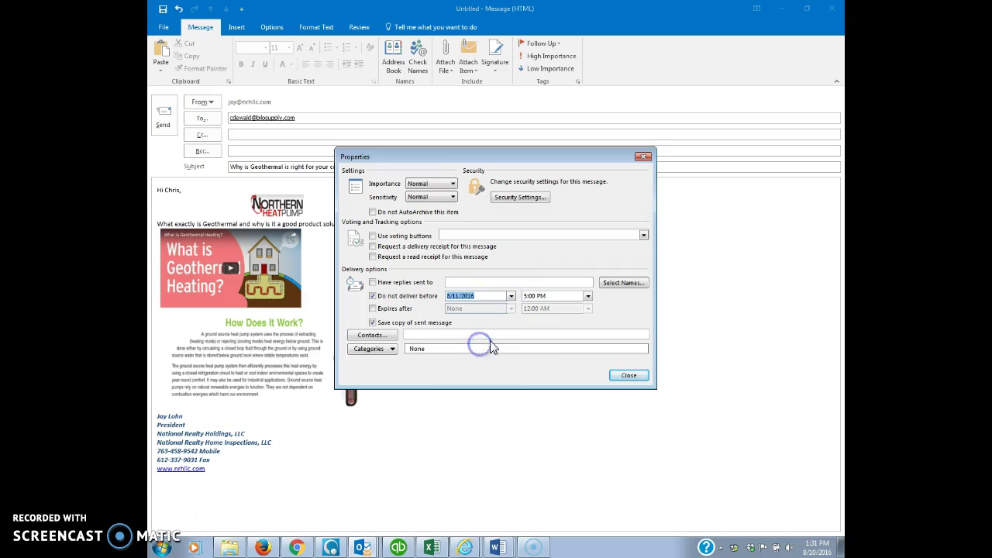
{"action": "left_click", "coordinate": [588, 296]}
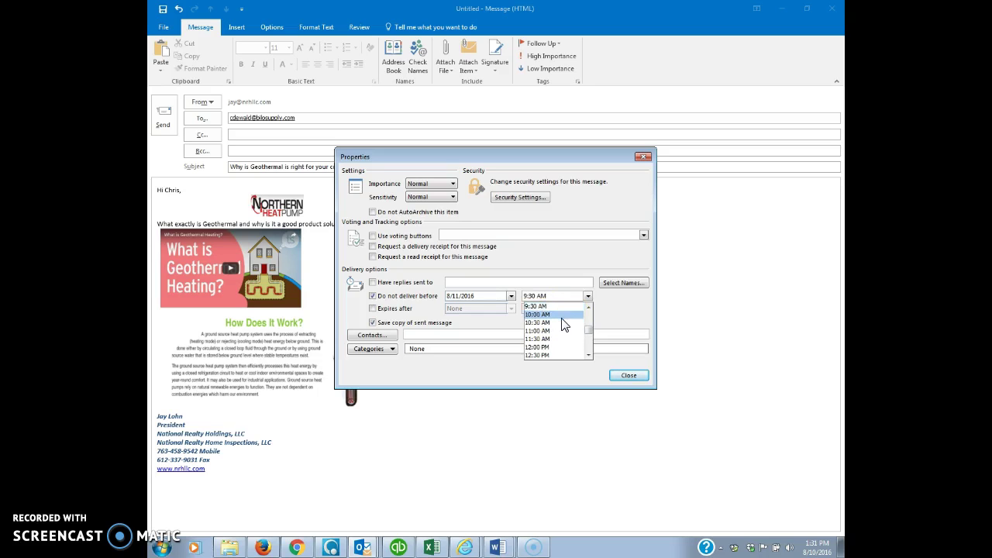
{"action": "left_click", "coordinate": [561, 318]}
{"action": "left_click", "coordinate": [628, 376]}
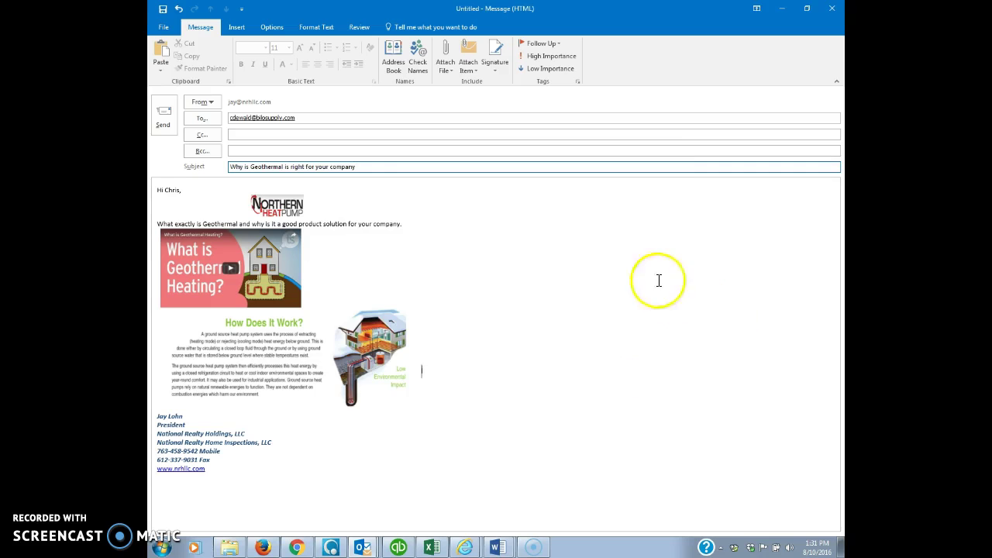
{"action": "left_click", "coordinate": [165, 126]}
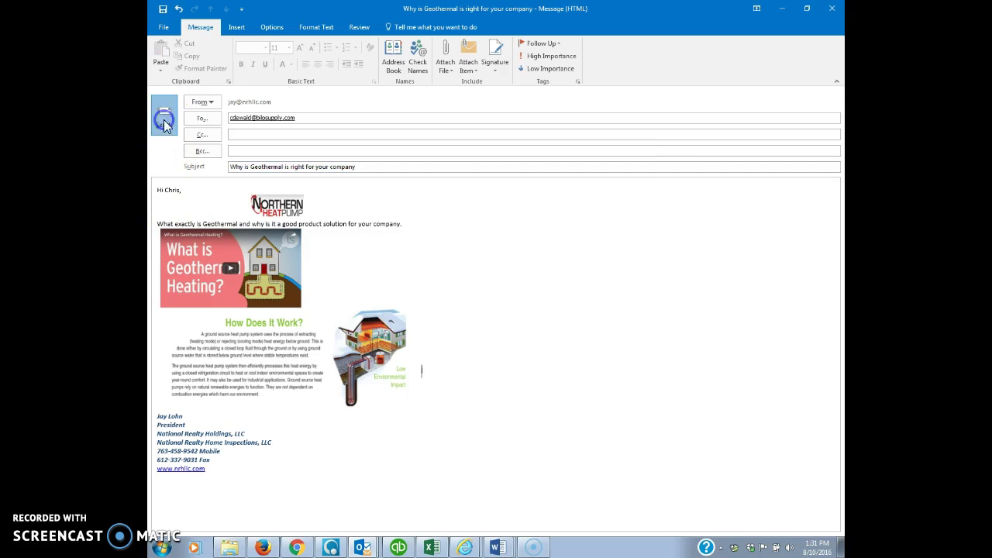
- Check the Outlook Outbox for the scheduled message and return to the Inbox
{"action": "mouse_move", "coordinate": [362, 545]}
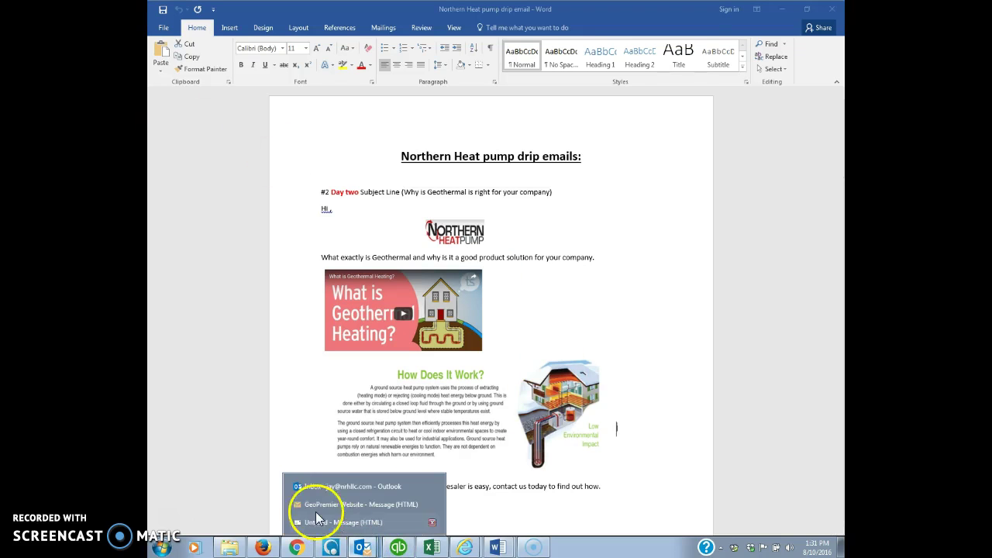
{"action": "left_click", "coordinate": [338, 487]}
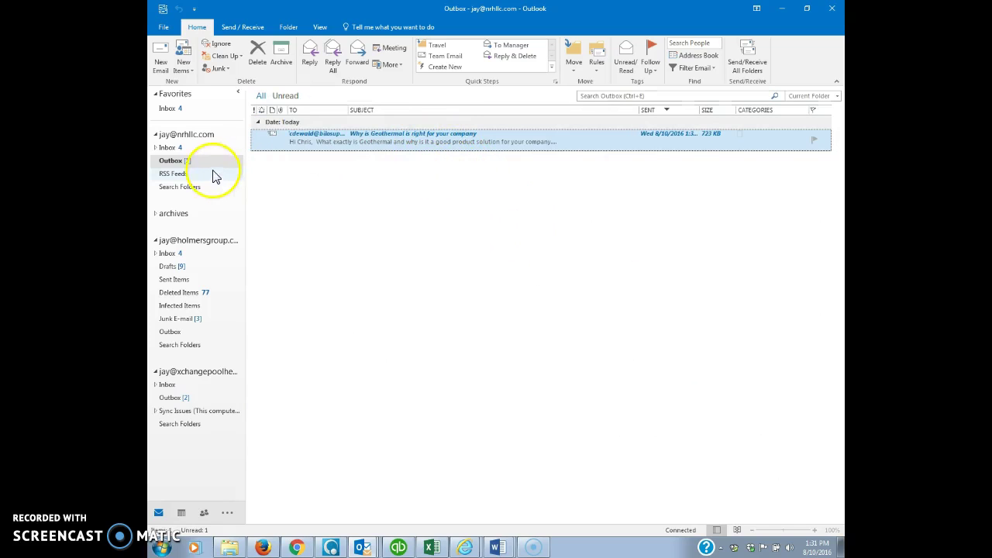
{"action": "left_click", "coordinate": [166, 148]}
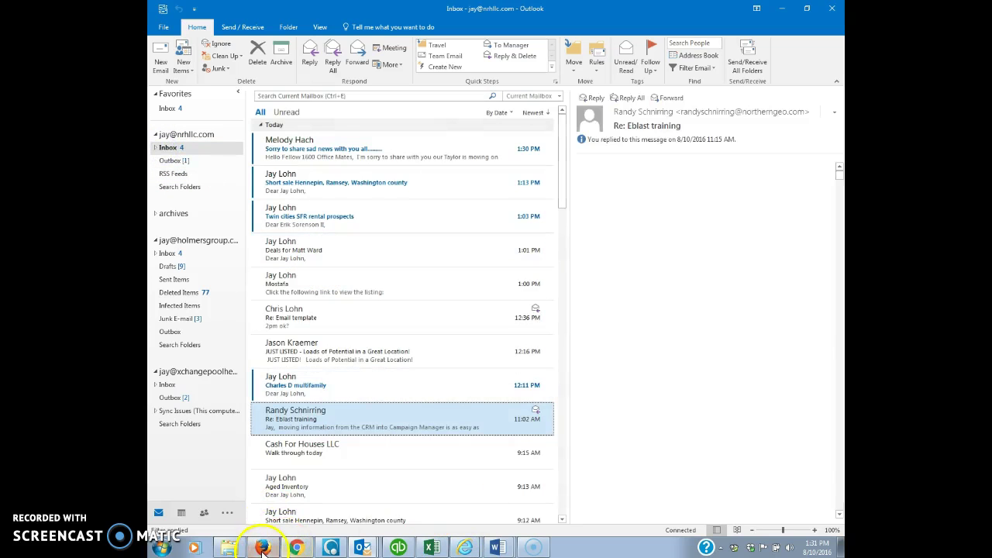
- Switch to the Bi-Lo Supply account in the Firefox CRM and start a new email to its contact
{"action": "left_click", "coordinate": [262, 548]}
{"action": "scroll", "coordinate": [685, 204], "scroll_direction": "down", "scroll_amount": 2}
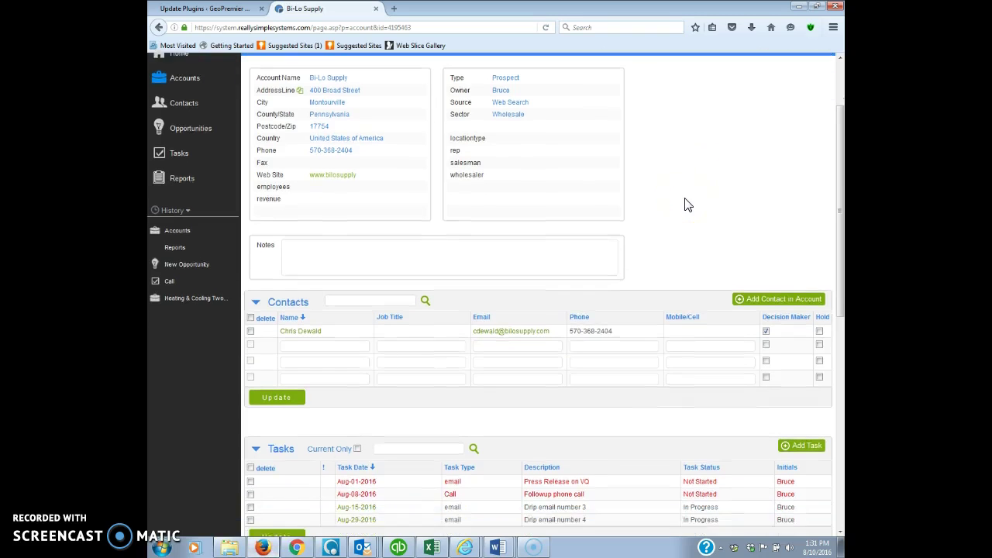
{"action": "scroll", "coordinate": [674, 217], "scroll_direction": "up", "scroll_amount": 2}
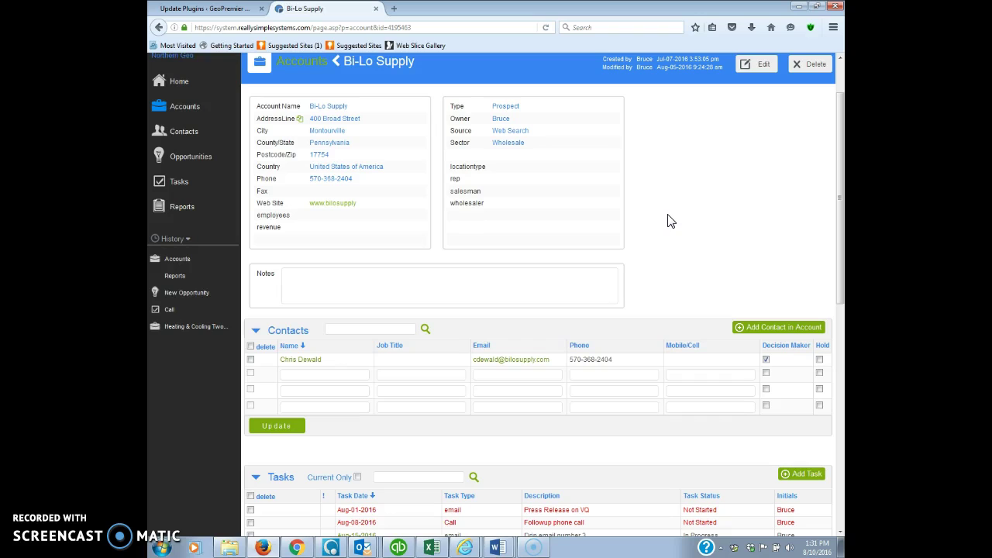
{"action": "left_click", "coordinate": [529, 364]}
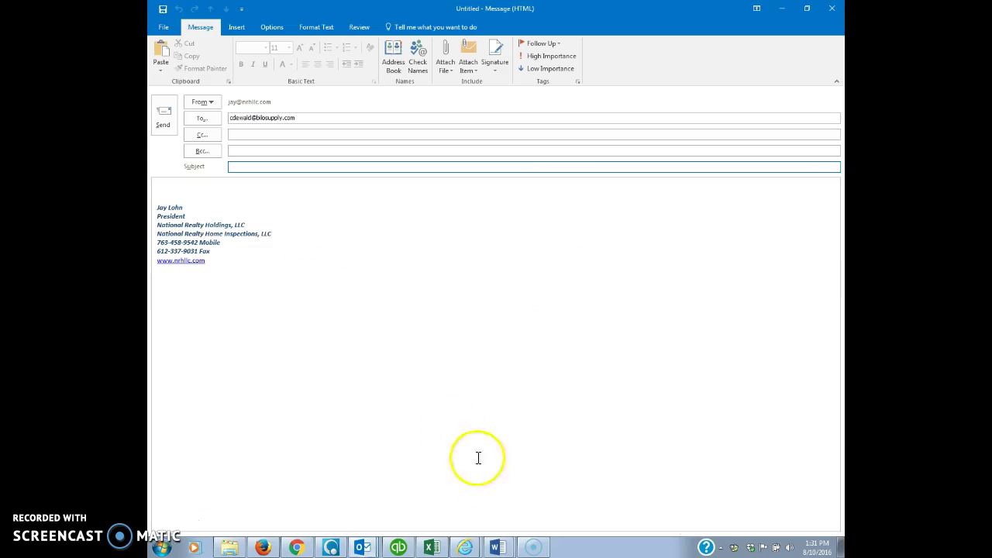
- Copy drip email #3's subject line "How _____ can save the environment" from Word into the new message's subject
{"action": "left_click", "coordinate": [497, 548]}
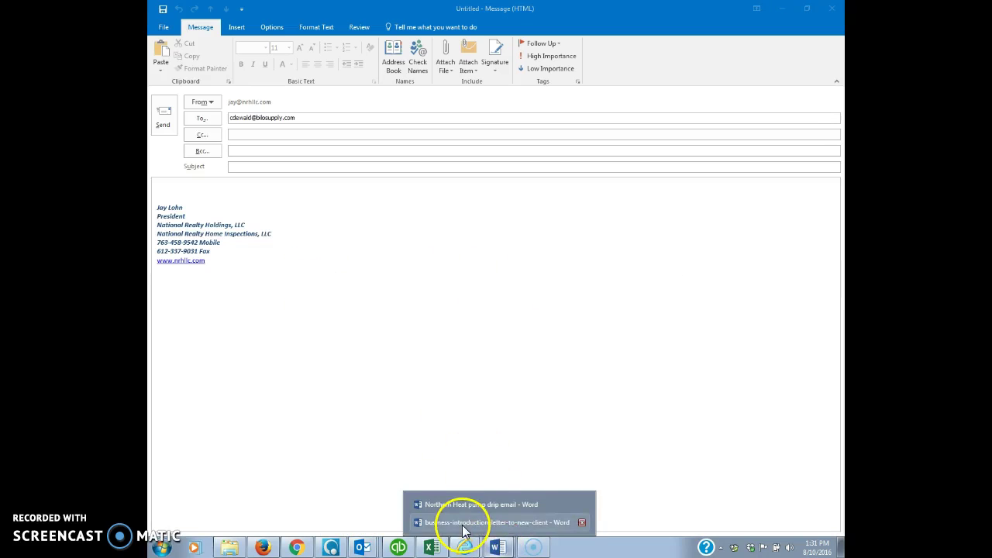
{"action": "left_click", "coordinate": [469, 507]}
{"action": "scroll", "coordinate": [647, 284], "scroll_direction": "down", "scroll_amount": 15}
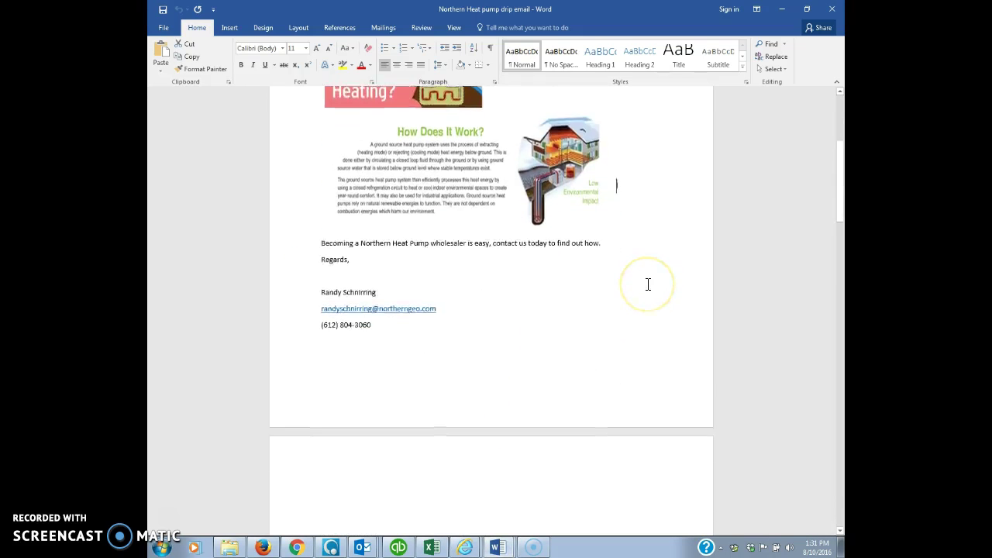
{"action": "scroll", "coordinate": [627, 291], "scroll_direction": "down", "scroll_amount": 1}
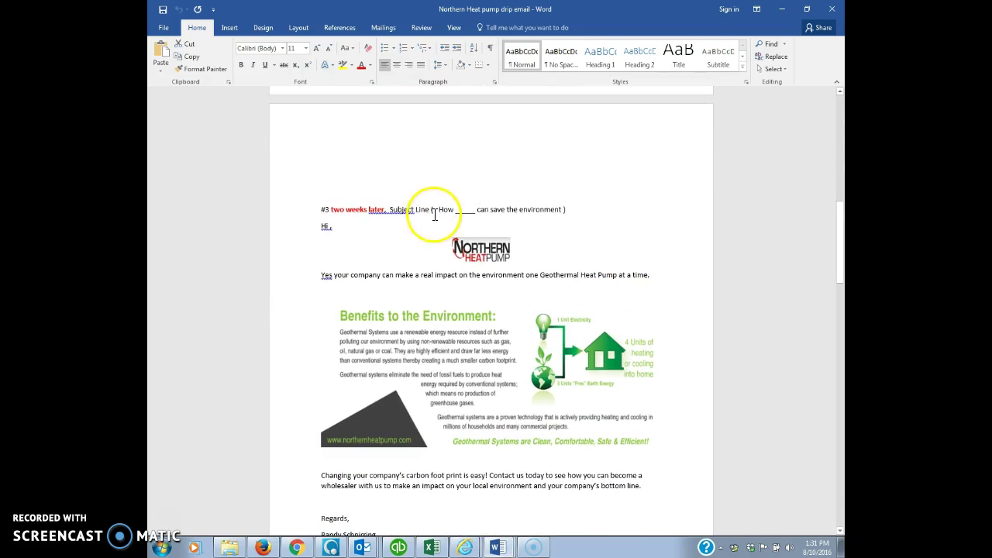
{"action": "left_click_drag", "start_coordinate": [440, 210], "coordinate": [555, 207]}
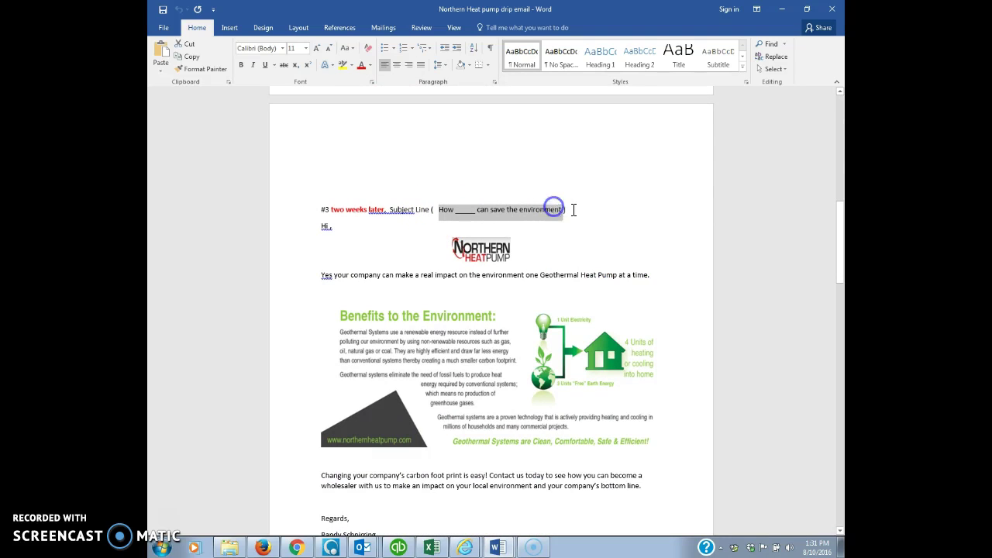
{"action": "key", "text": "alt+Tab"}
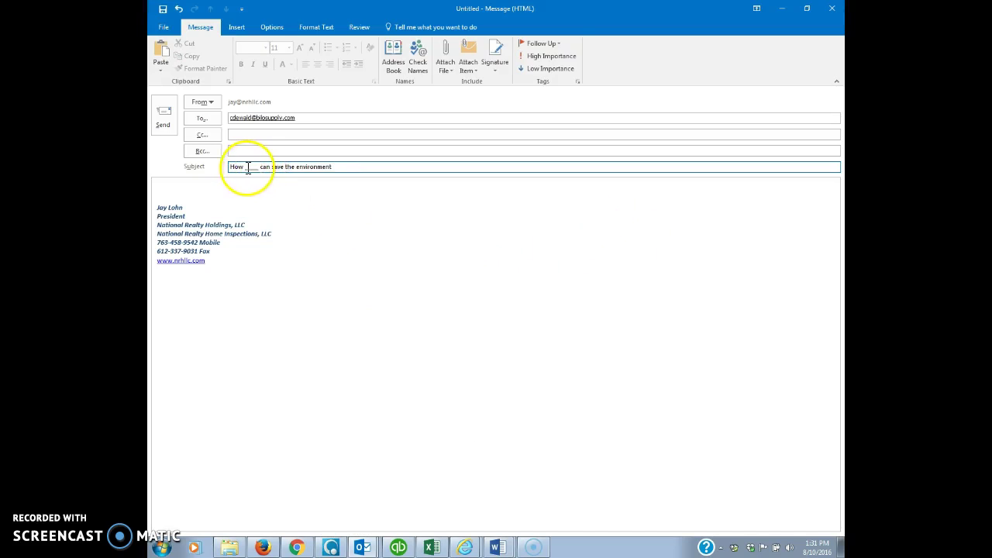
- Copy drip email #3 from greeting to signature into the message body, and add the contact's first name to the greeting
{"action": "left_click", "coordinate": [186, 181]}
{"action": "key", "text": "alt+Tab"}
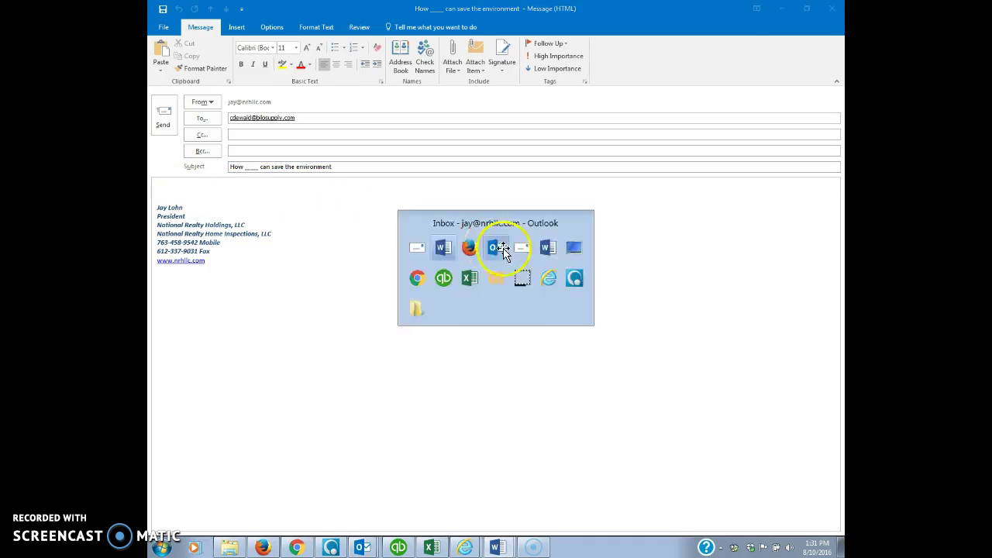
{"action": "mouse_move", "coordinate": [320, 223]}
{"action": "left_mouse_down"}
{"action": "mouse_move", "coordinate": [561, 280]}
{"action": "mouse_move", "coordinate": [565, 446]}
{"action": "mouse_move", "coordinate": [546, 536]}
{"action": "mouse_move", "coordinate": [545, 478]}
{"action": "left_mouse_up"}
{"action": "key", "text": "ctrl+c"}
{"action": "key", "text": "alt+Tab"}
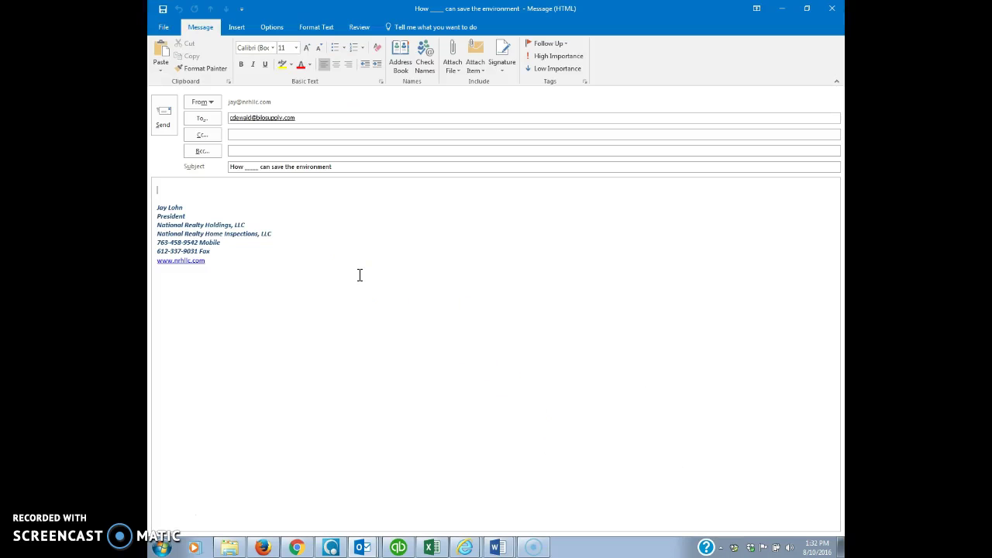
{"action": "key", "text": "ctrl+v"}
{"action": "left_click", "coordinate": [164, 190]}
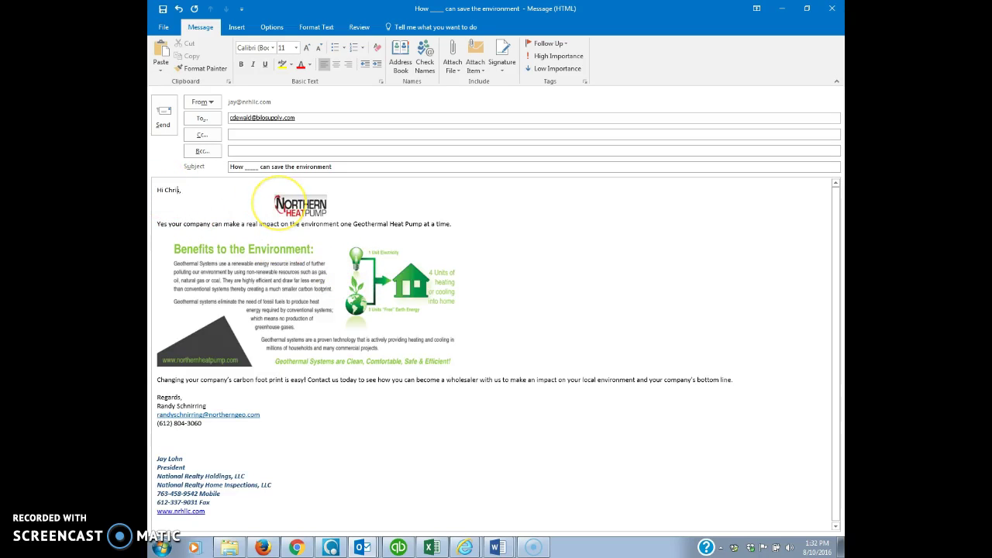
- Check drip email #3's send timing in Word, set the Outlook message not to deliver before 8/24/2016, and send it
{"action": "key", "text": "alt+Tab"}
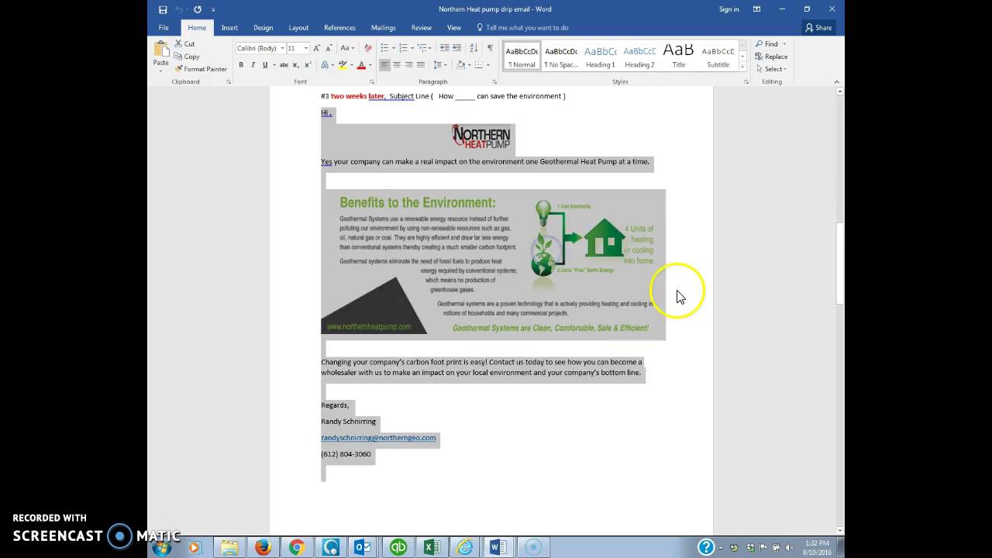
{"action": "scroll", "coordinate": [670, 287], "scroll_direction": "up", "scroll_amount": 3}
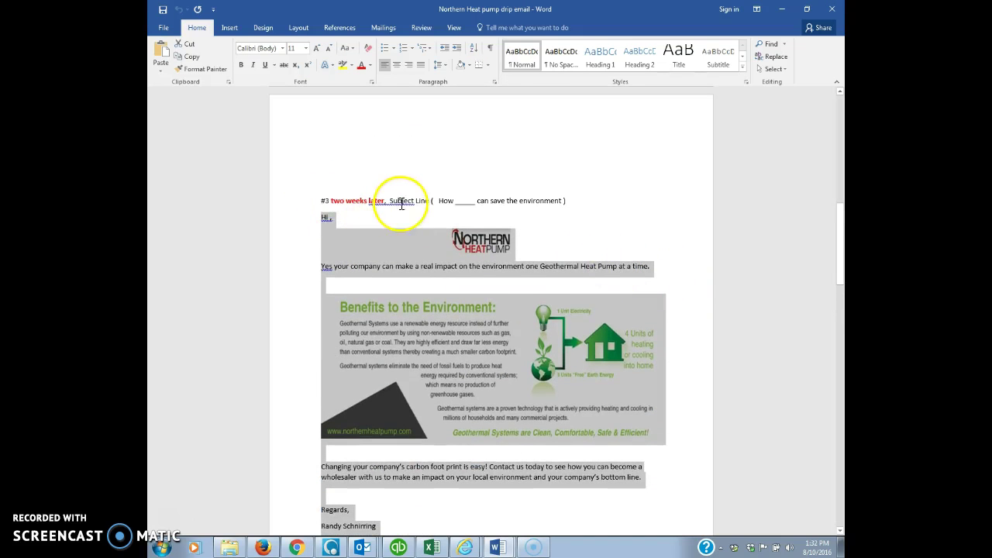
{"action": "key", "text": "alt+Tab"}
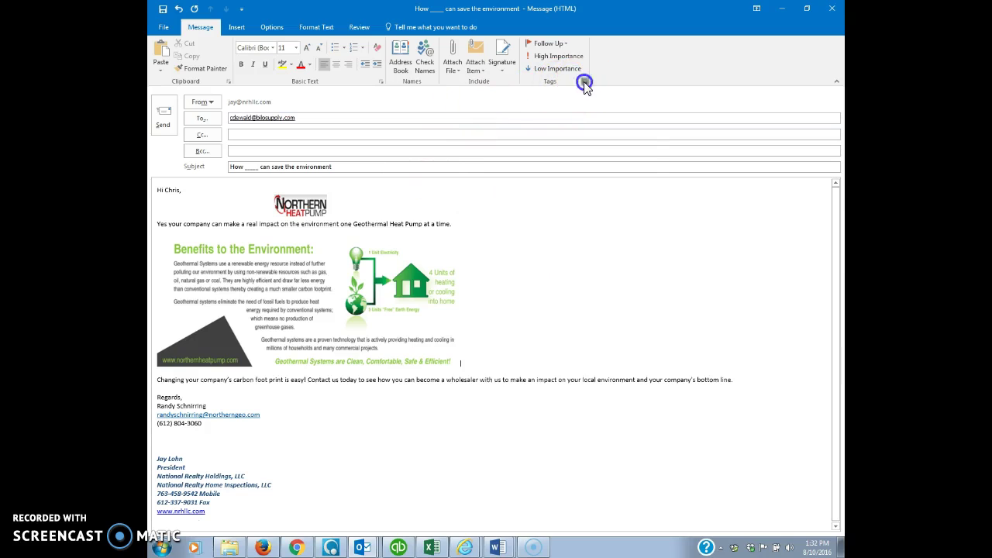
{"action": "left_click", "coordinate": [585, 81]}
{"action": "left_click", "coordinate": [372, 295]}
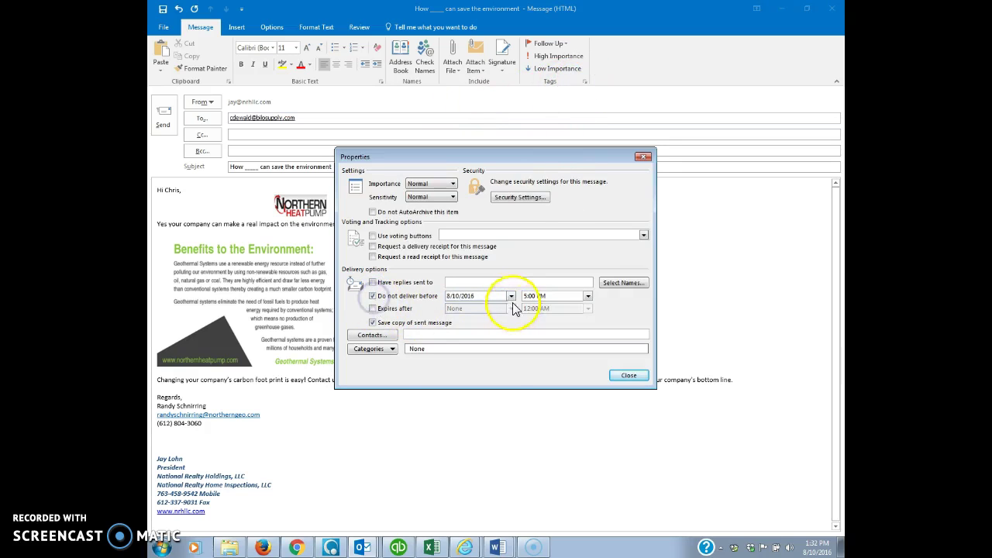
{"action": "left_click", "coordinate": [511, 296]}
{"action": "left_click", "coordinate": [468, 365]}
{"action": "left_click", "coordinate": [588, 296]}
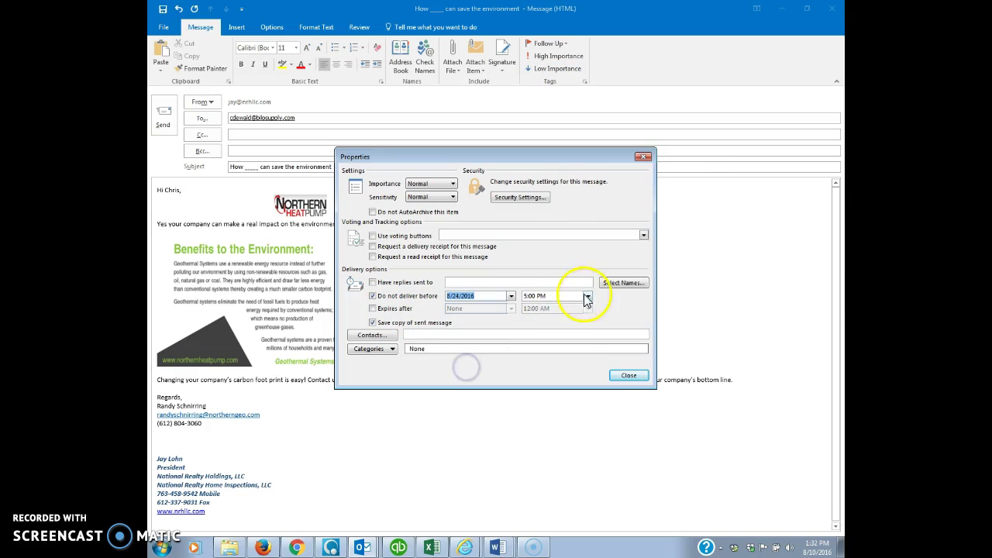
{"action": "scroll", "coordinate": [570, 319], "scroll_direction": "up", "scroll_amount": 1}
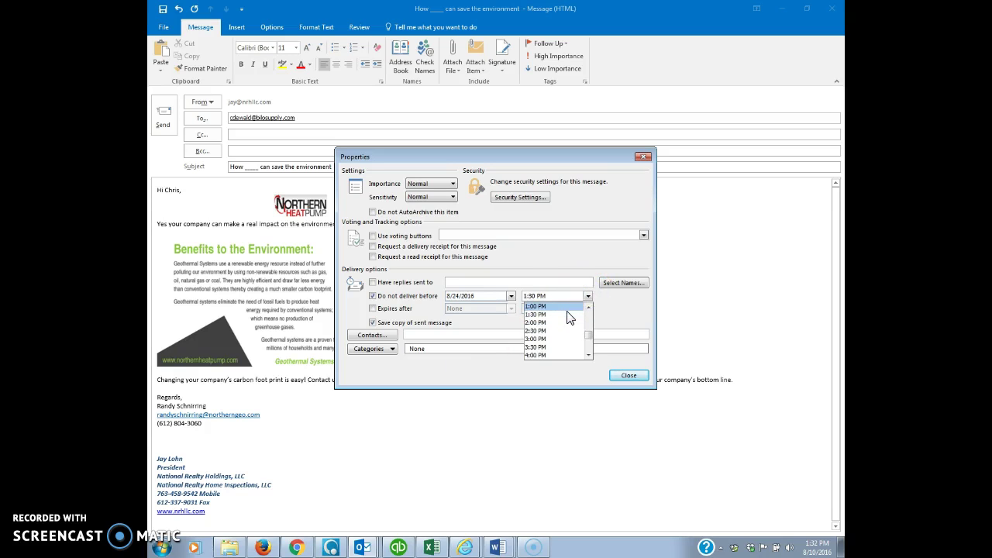
{"action": "left_click", "coordinate": [568, 313]}
{"action": "left_click", "coordinate": [625, 376]}
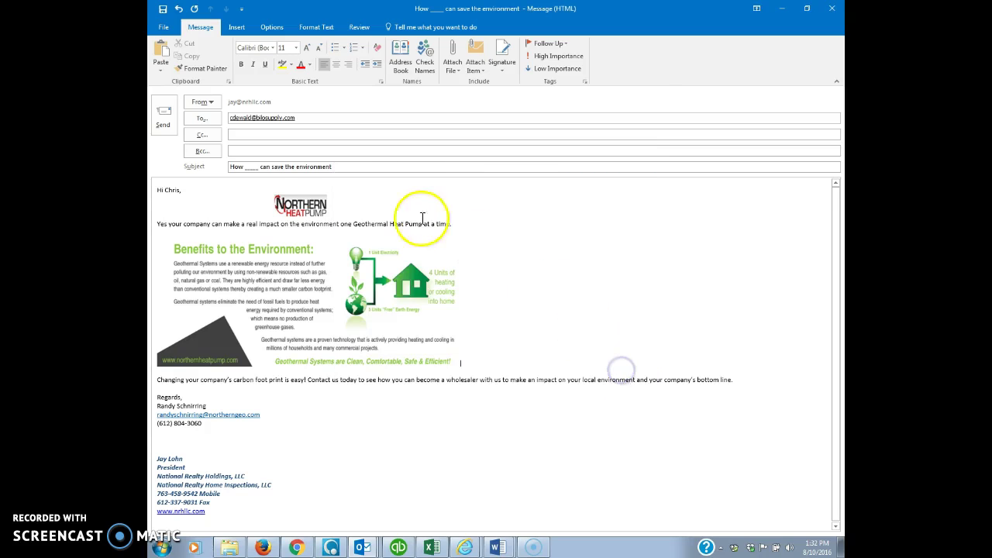
{"action": "left_click", "coordinate": [163, 116]}
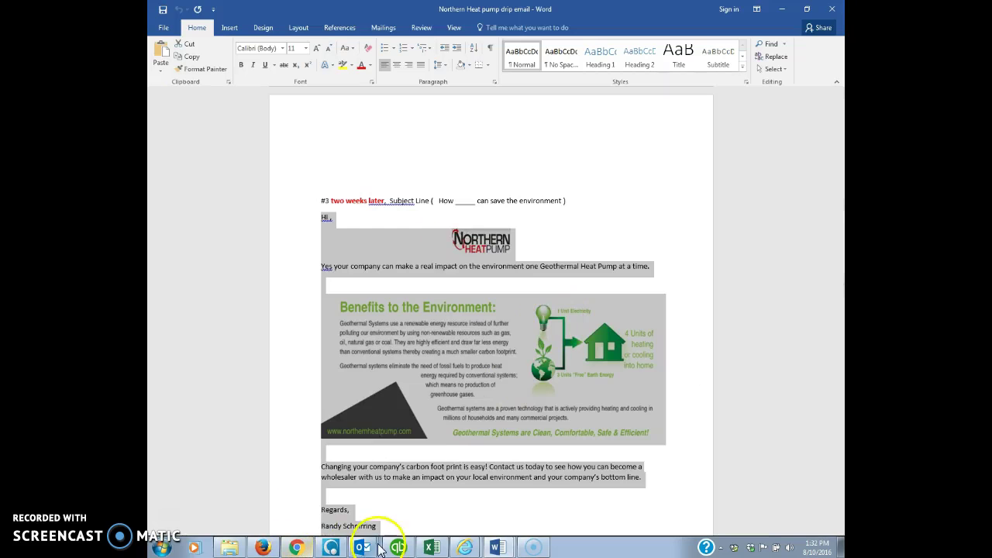
- Check the Outlook Outbox for the queued drip email #3 and go back to the Inbox
{"action": "left_click", "coordinate": [362, 547]}
{"action": "left_click", "coordinate": [353, 486]}
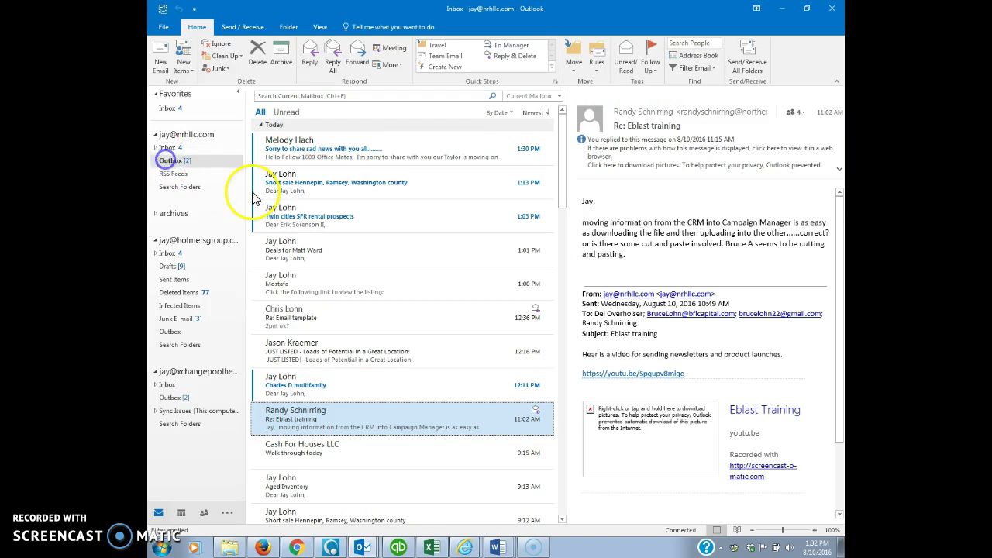
{"action": "left_click", "coordinate": [171, 160]}
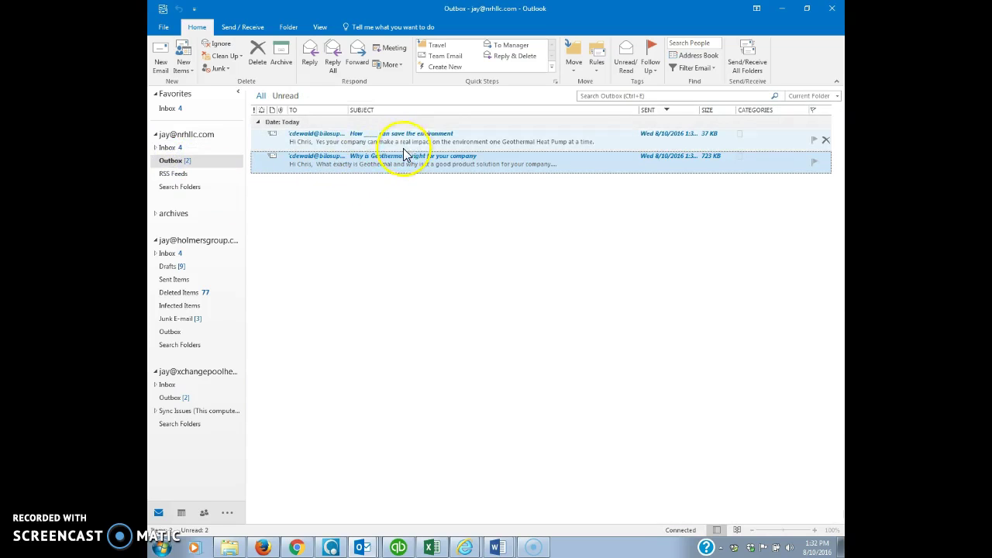
{"action": "left_click", "coordinate": [167, 147]}
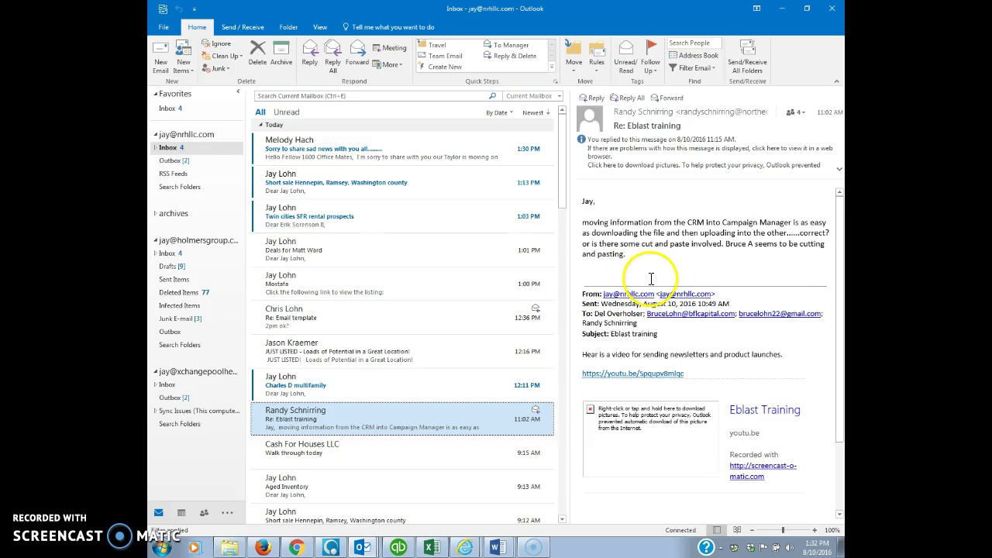
- Find drip email #4 in the Word document and start a new email to the Bi-Lo Supply contact from the Firefox CRM
{"action": "key", "text": "alt+Tab"}
{"action": "scroll", "coordinate": [580, 356], "scroll_direction": "down", "scroll_amount": 3}
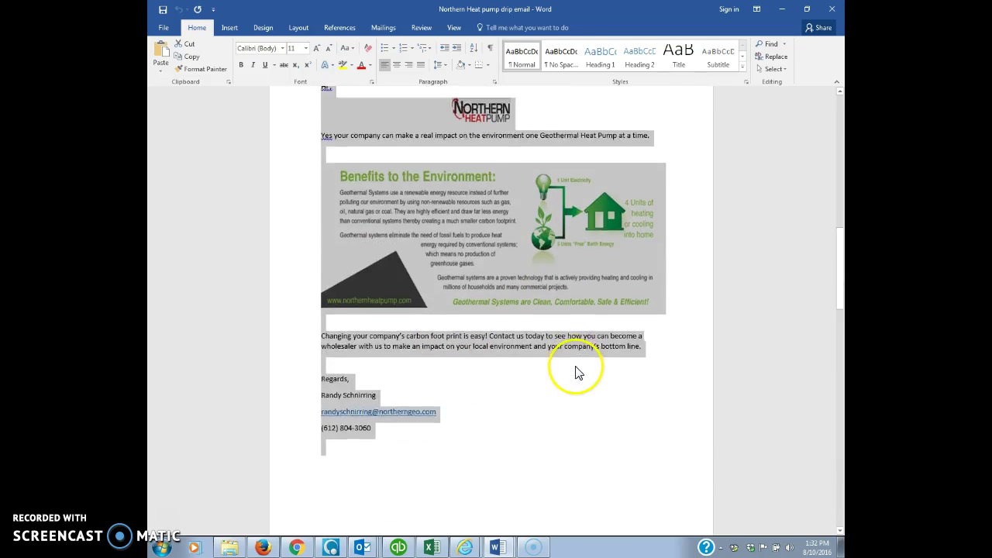
{"action": "scroll", "coordinate": [577, 366], "scroll_direction": "down", "scroll_amount": 10}
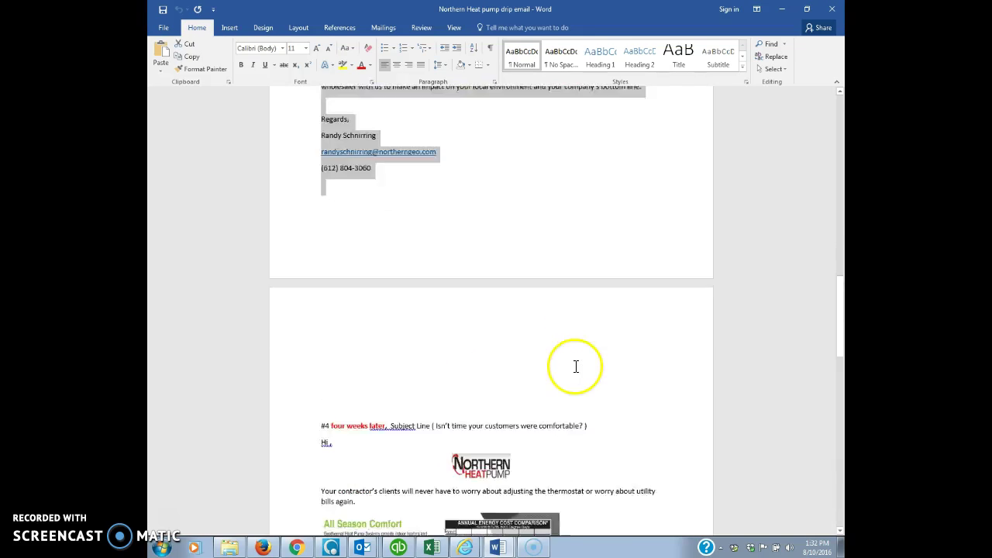
{"action": "left_click", "coordinate": [297, 548]}
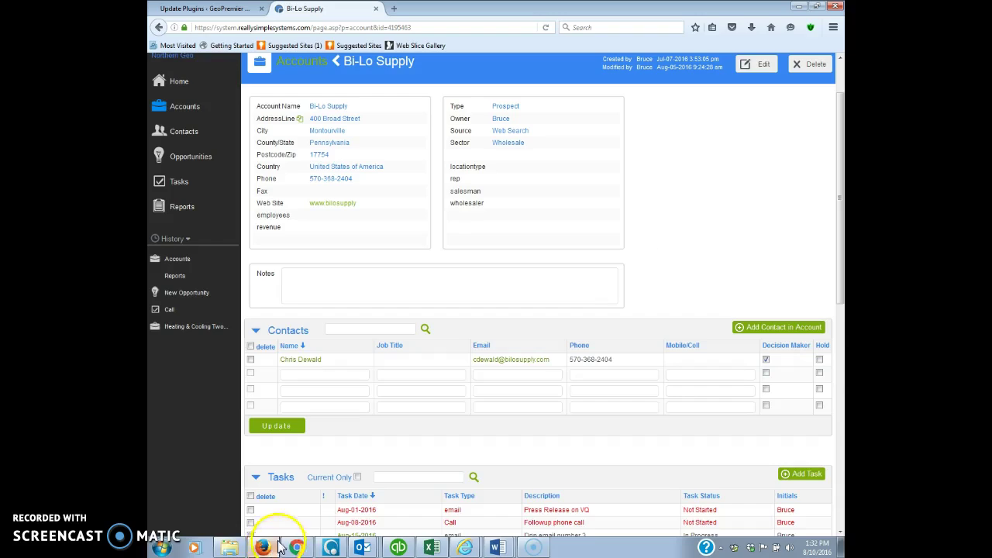
{"action": "left_click", "coordinate": [521, 361]}
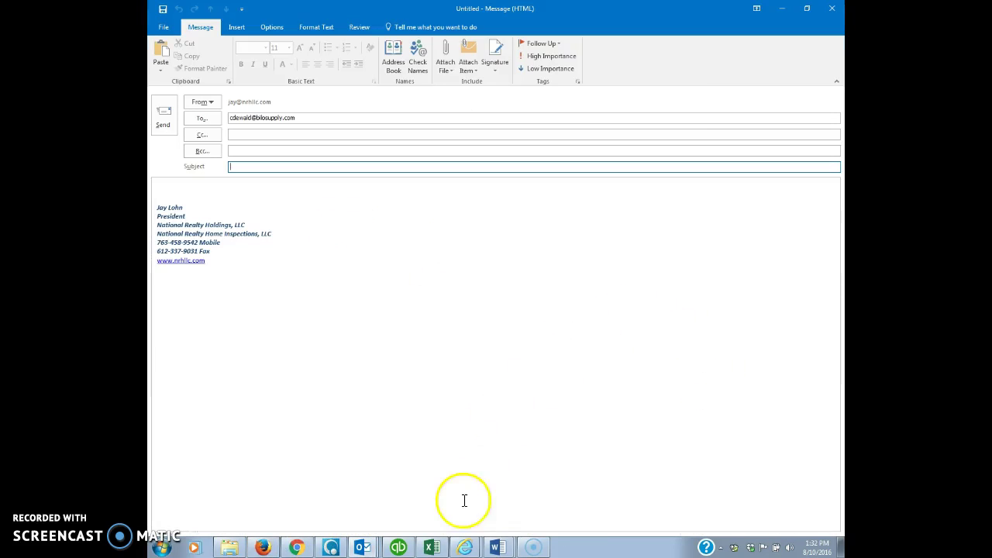
- Copy drip email #4's subject line "Isn't time your customers were comfortable?" from Word into the new message's subject
{"action": "key", "text": "alt+Tab"}
{"action": "key", "text": "alt+Tab"}
{"action": "left_click", "coordinate": [498, 548]}
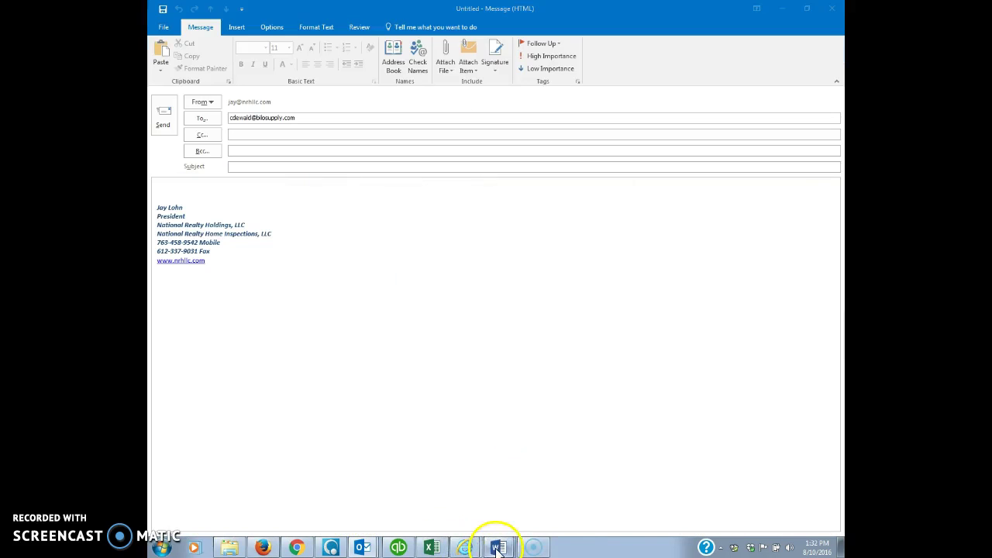
{"action": "mouse_move", "coordinate": [502, 524]}
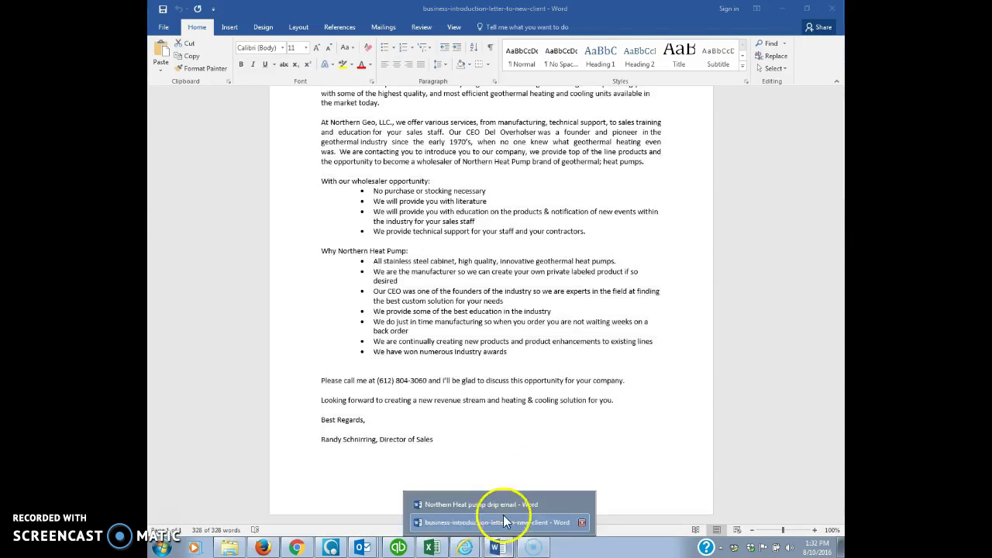
{"action": "left_click", "coordinate": [508, 505]}
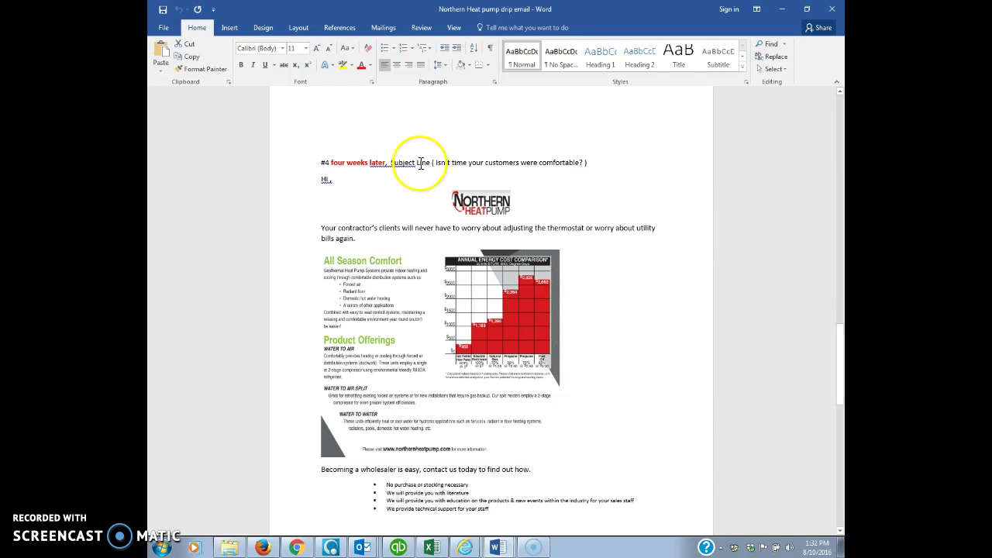
{"action": "left_click_drag", "start_coordinate": [438, 164], "coordinate": [508, 166]}
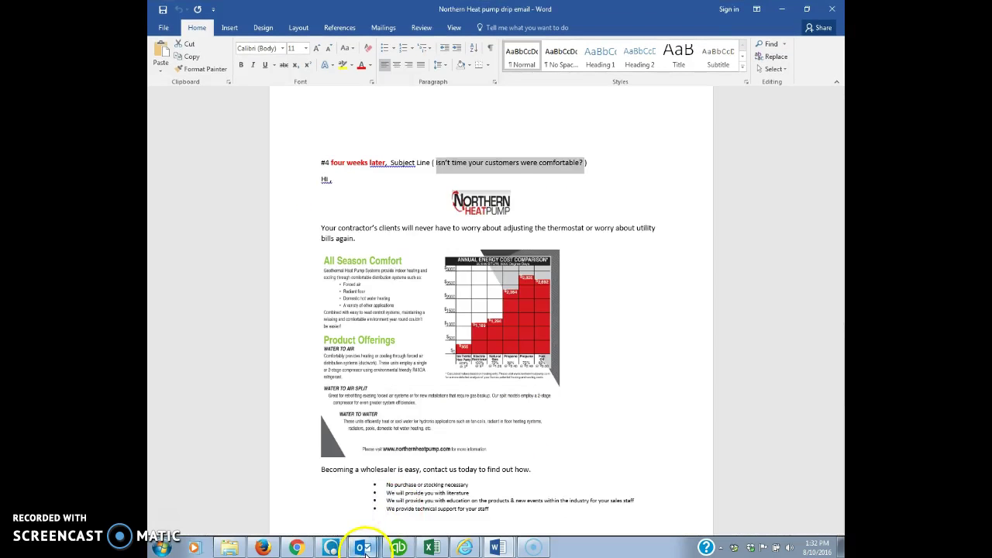
{"action": "left_click", "coordinate": [358, 535]}
{"action": "left_click", "coordinate": [357, 524]}
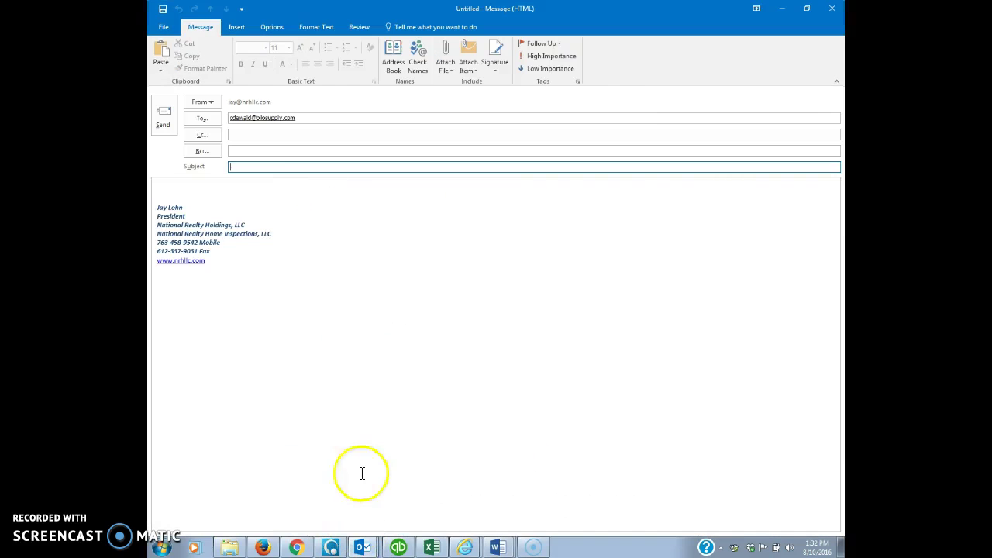
- Copy drip email #4 from greeting to signature into the message body, and add the contact's first name to the greeting
{"action": "left_click", "coordinate": [199, 187]}
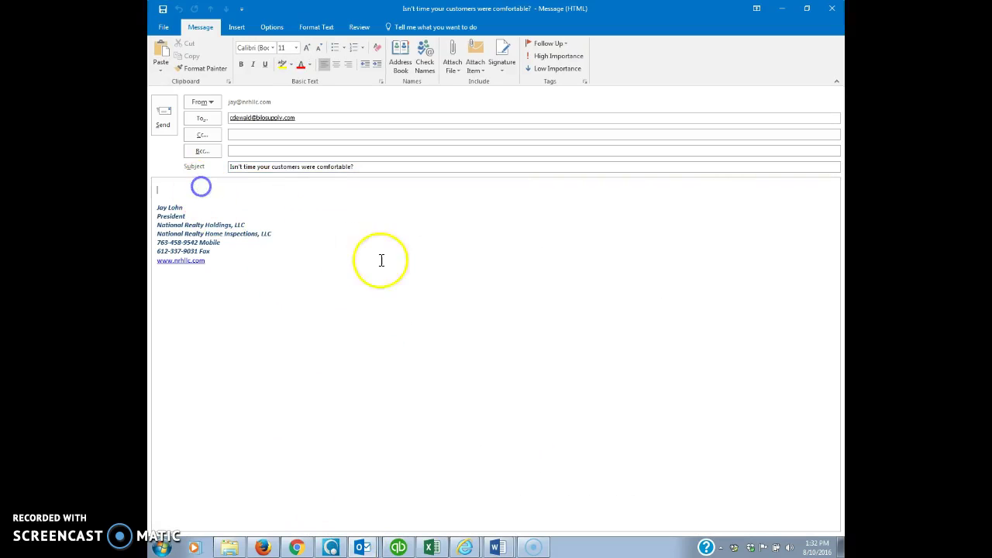
{"action": "key", "text": "alt+Tab"}
{"action": "left_click_drag", "start_coordinate": [322, 180], "coordinate": [525, 500]}
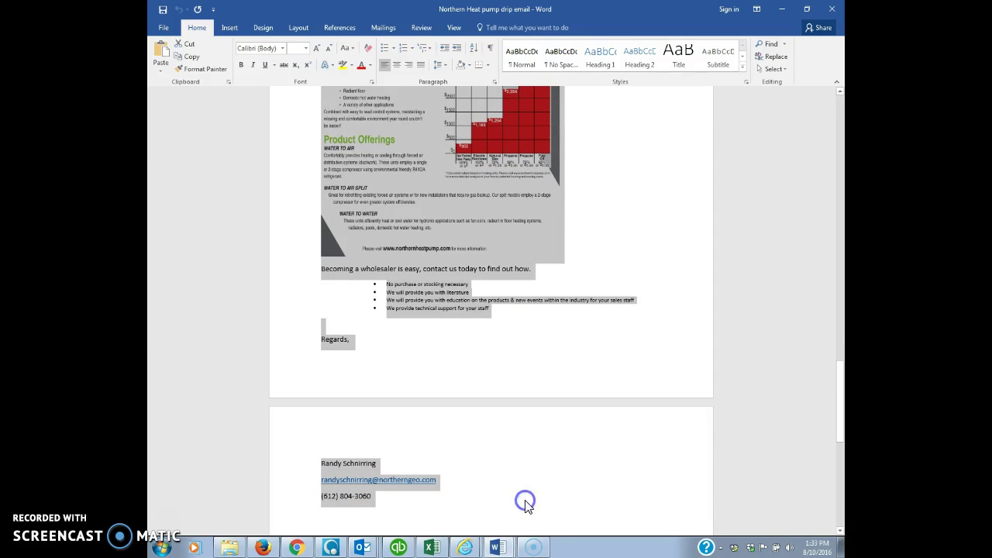
{"action": "key", "text": "alt+Tab"}
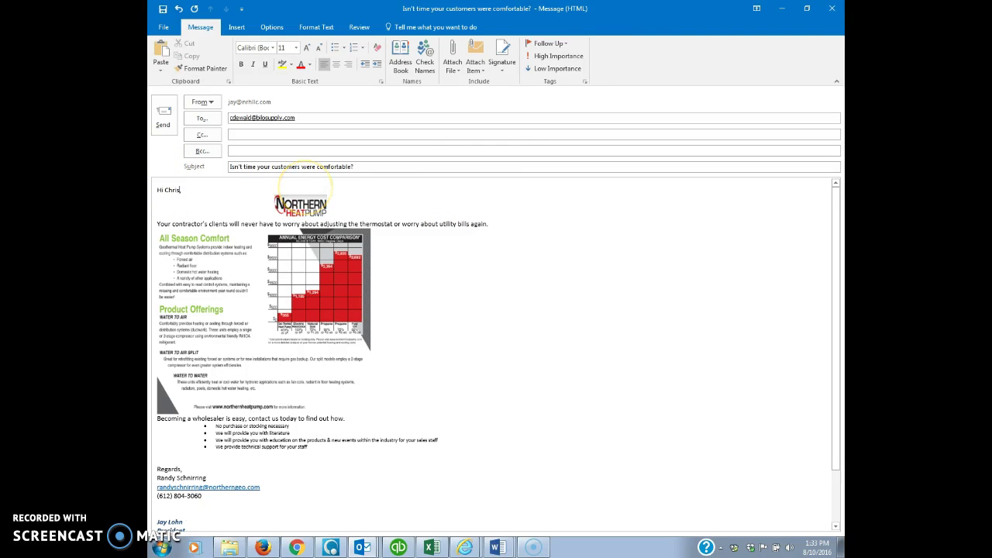
- Set the message not to deliver before 8/31/2016 at 11:00 AM and send it
{"action": "left_click", "coordinate": [585, 81]}
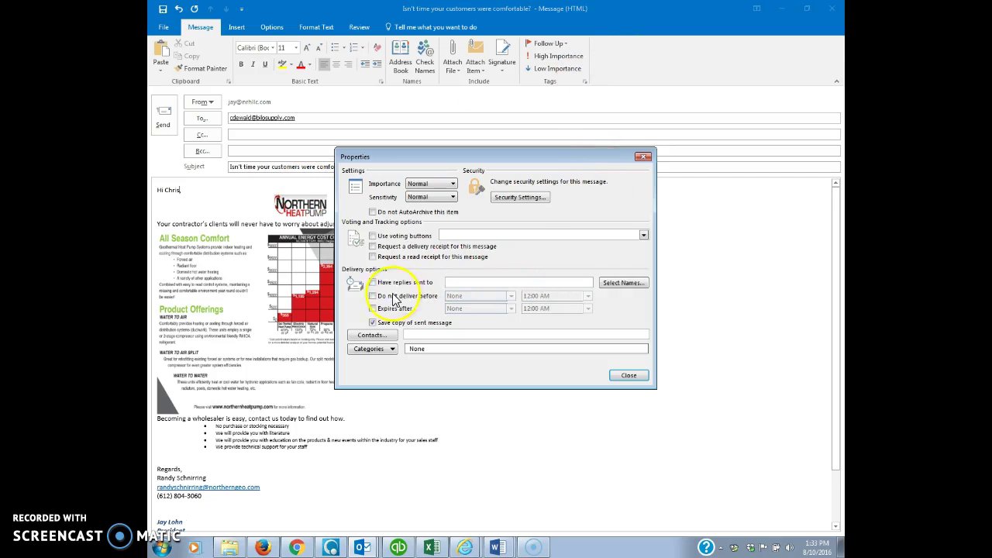
{"action": "left_click", "coordinate": [373, 296]}
{"action": "left_click", "coordinate": [511, 295]}
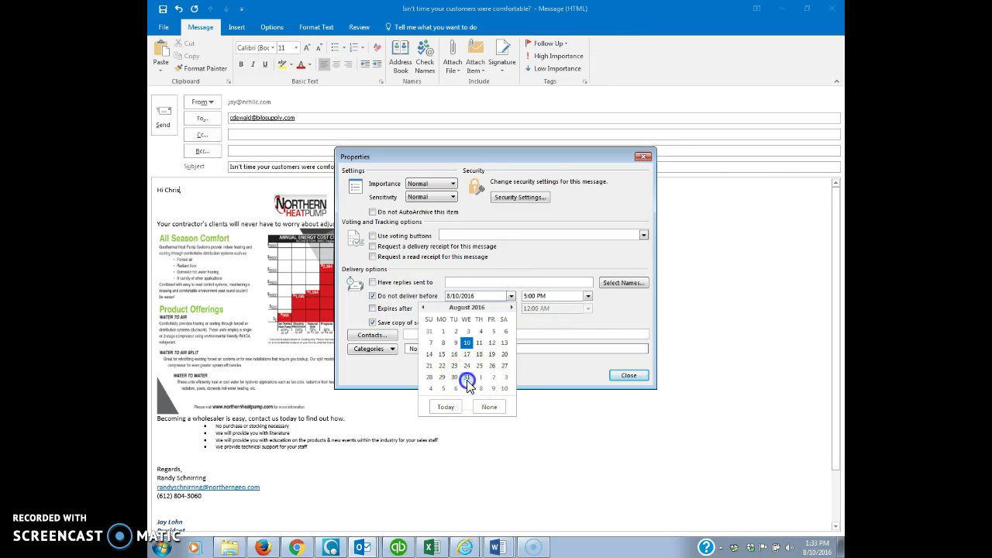
{"action": "left_click", "coordinate": [466, 378]}
{"action": "left_click", "coordinate": [588, 296]}
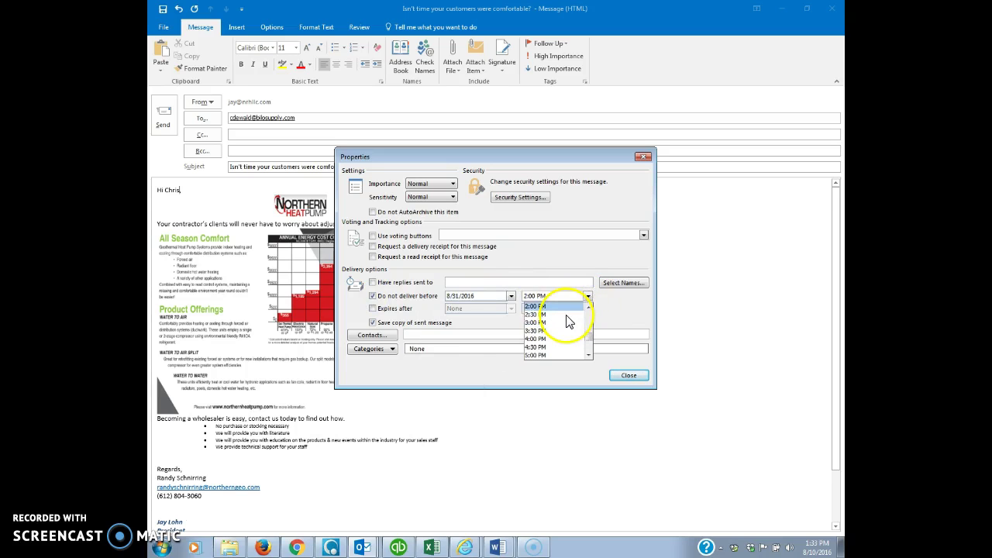
{"action": "left_click", "coordinate": [560, 316]}
{"action": "left_click", "coordinate": [628, 375]}
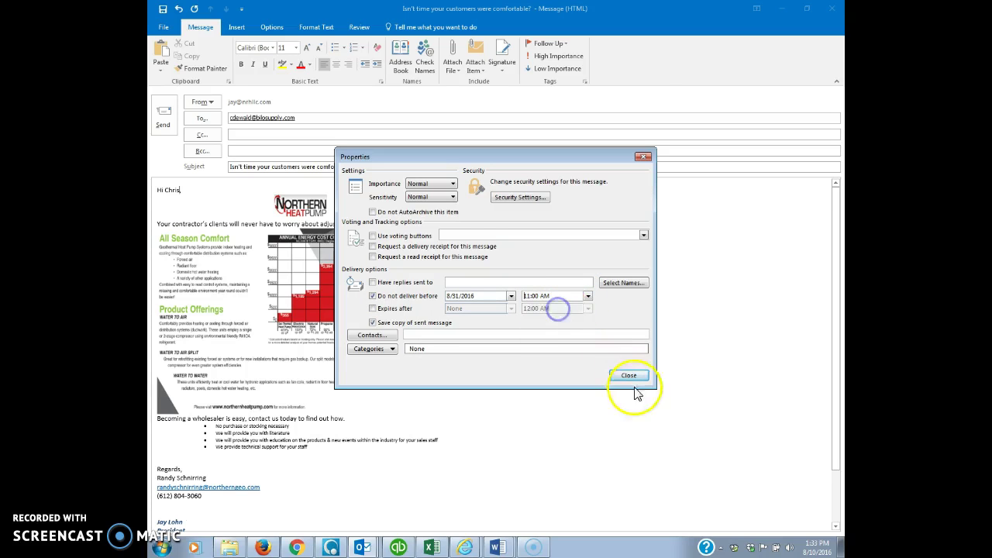
{"action": "left_click", "coordinate": [161, 113]}
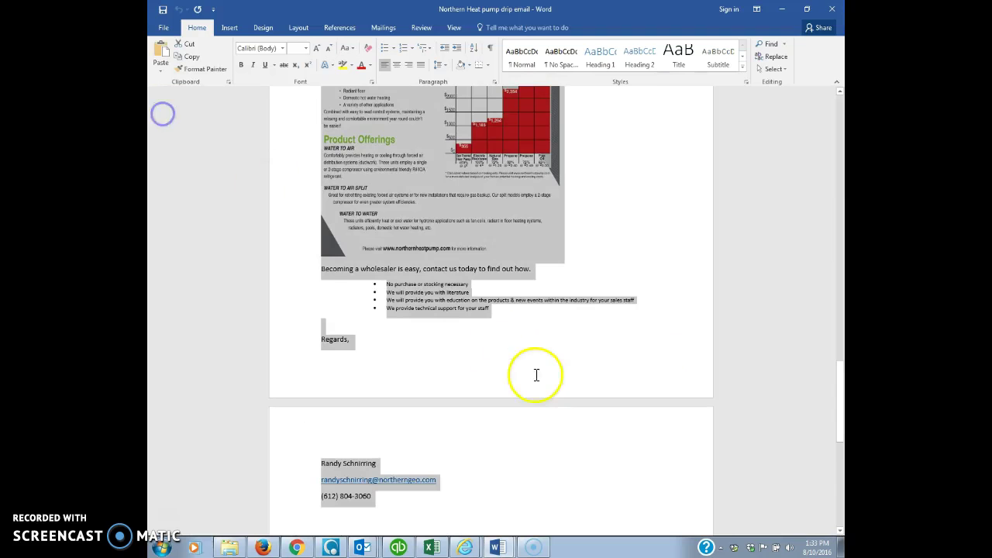
- Switch to the main Outlook window and examine the scheduled drip emails in the Outbox
{"action": "mouse_move", "coordinate": [362, 547]}
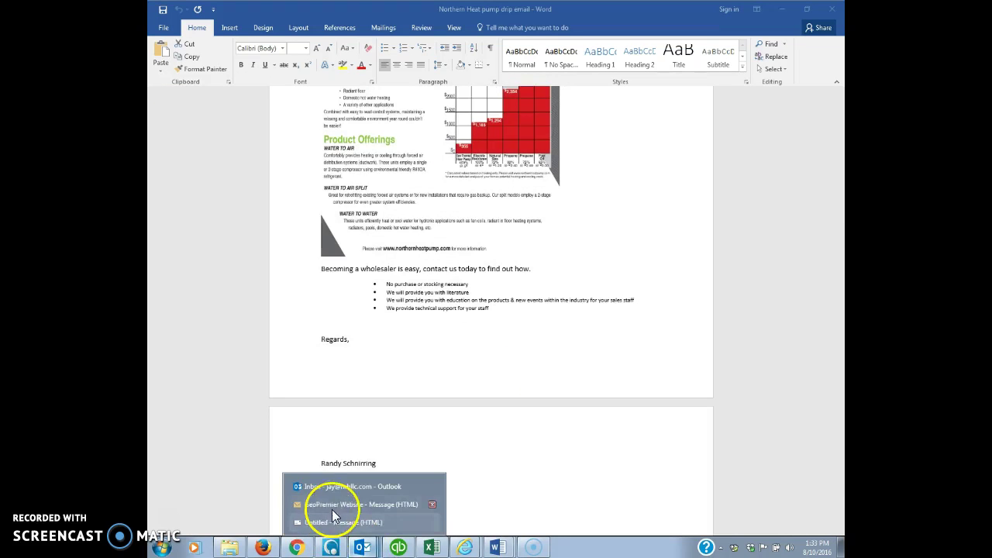
{"action": "left_click", "coordinate": [328, 485]}
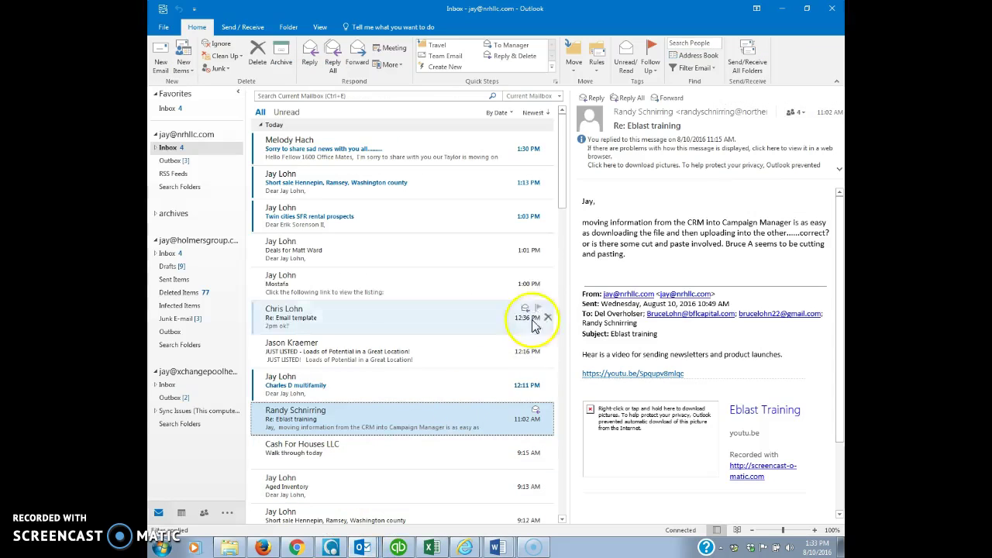
{"action": "left_click", "coordinate": [171, 161]}
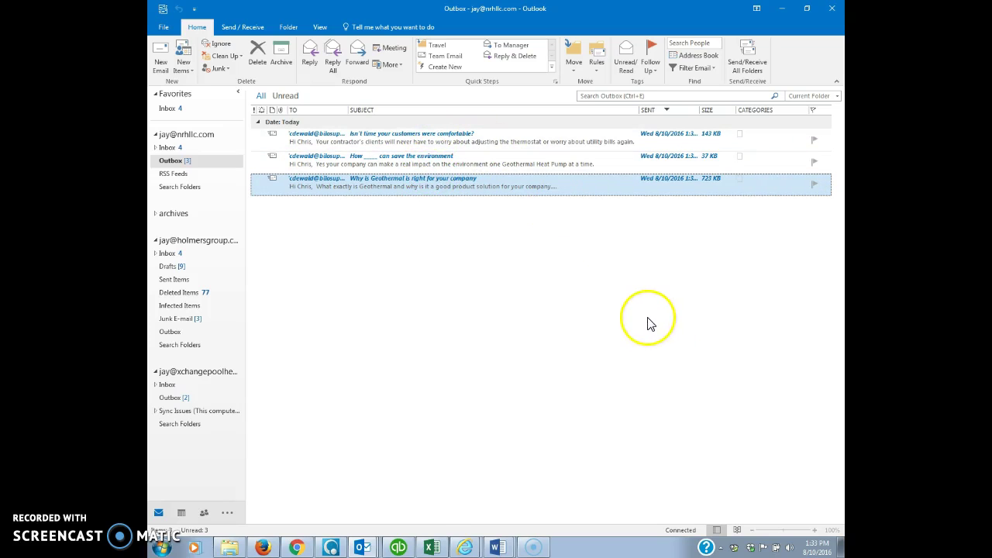
- Compare the Bi-Lo Supply account's drip email tasks in the Firefox CRM with the scheduled messages in the Outlook Outbox
{"action": "left_click", "coordinate": [263, 547]}
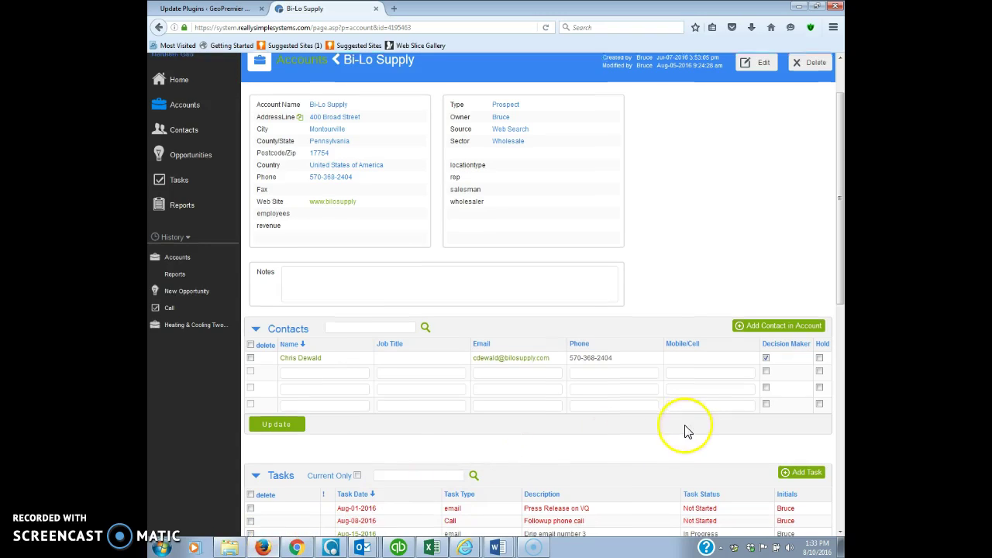
{"action": "scroll", "coordinate": [767, 349], "scroll_direction": "down", "scroll_amount": 3}
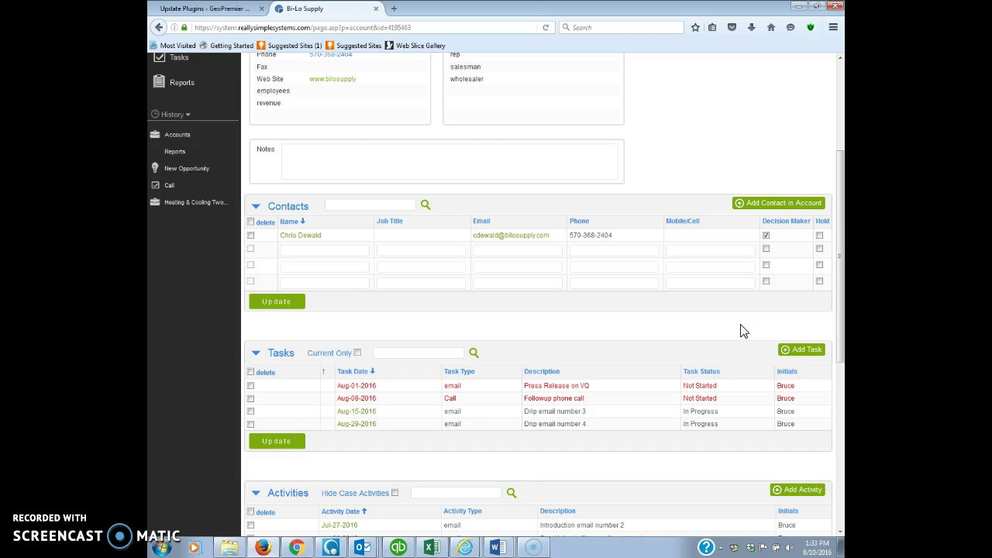
{"action": "key", "text": "alt+Tab"}
{"action": "left_click", "coordinate": [665, 321]}
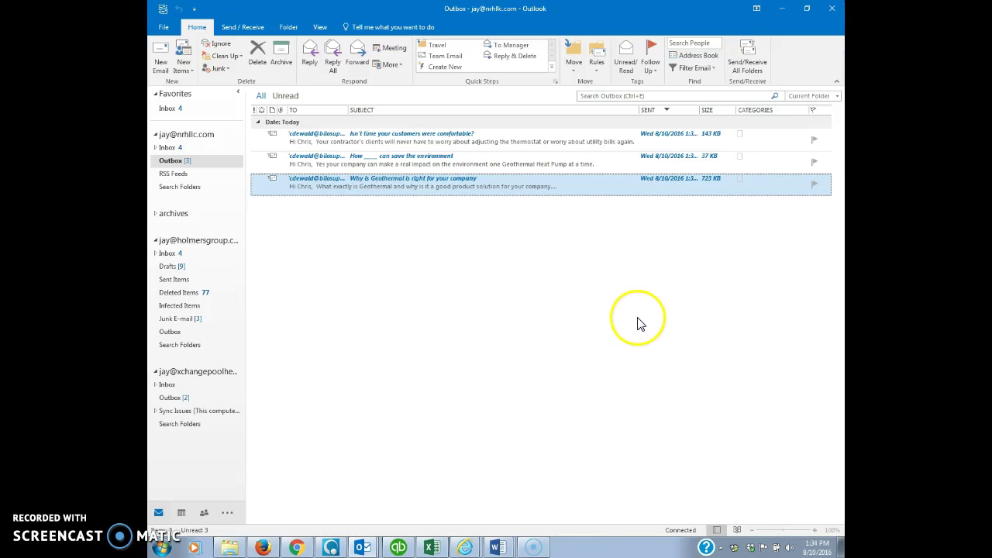
{"action": "key", "text": "alt+Tab"}
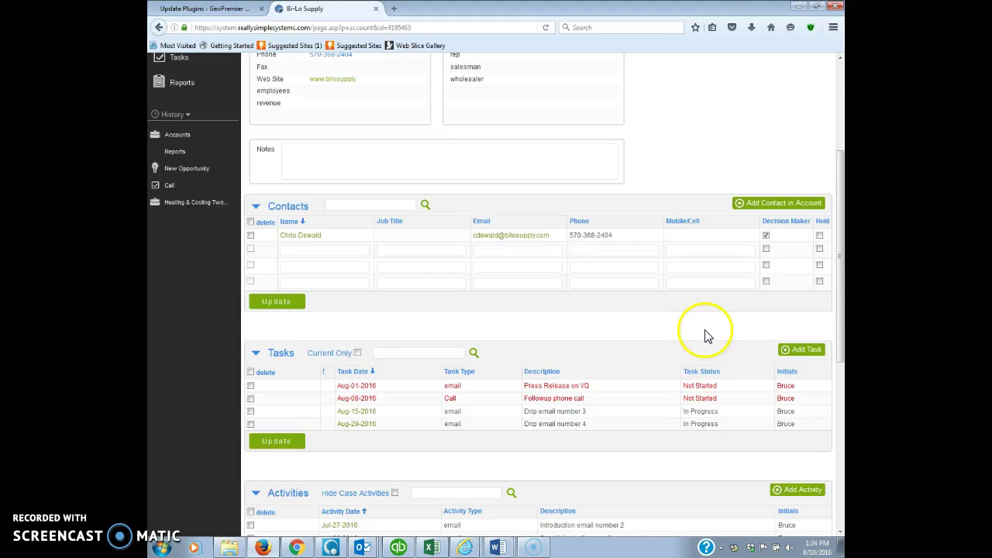
{"action": "key", "text": "alt+Tab"}
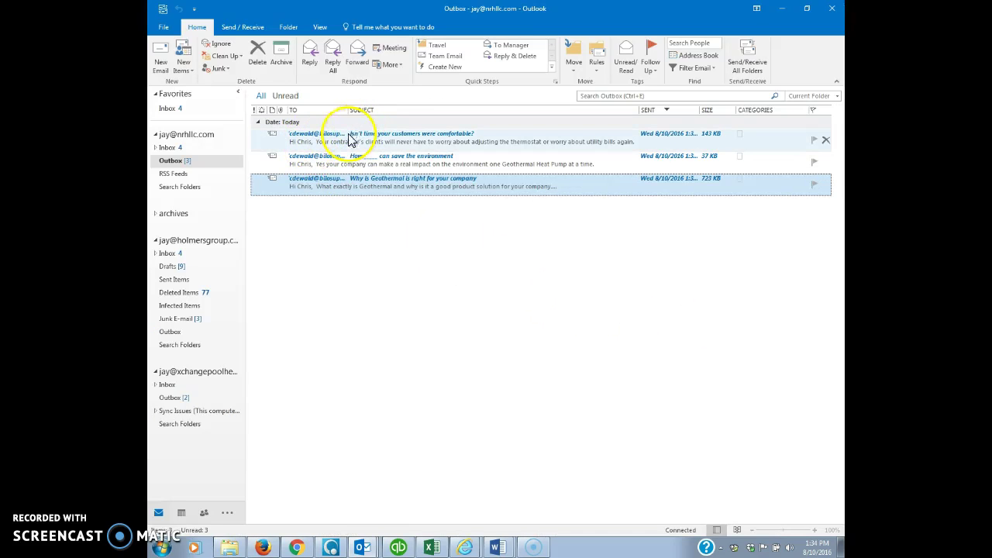